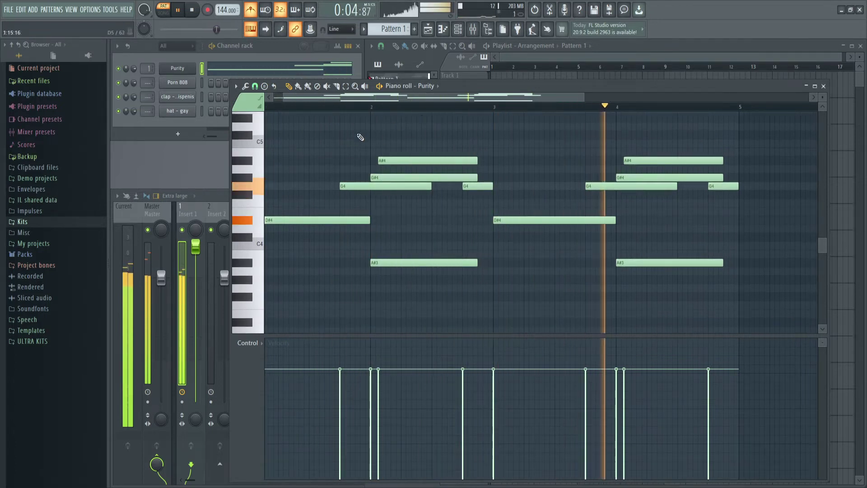
- Stop playback, add a FLEX channel, and load Orchestra Hit 1 by searching the General Midi Library for "orches"
key(space)
scroll(435, 172, up, 1)
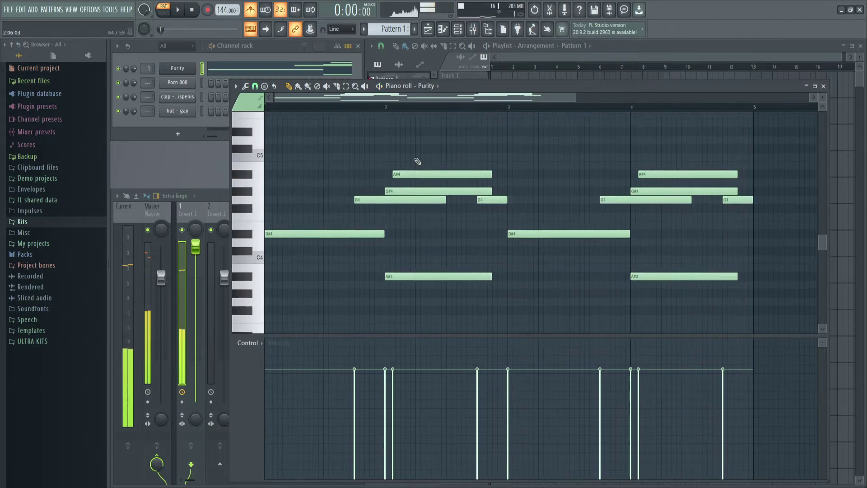
click(174, 134)
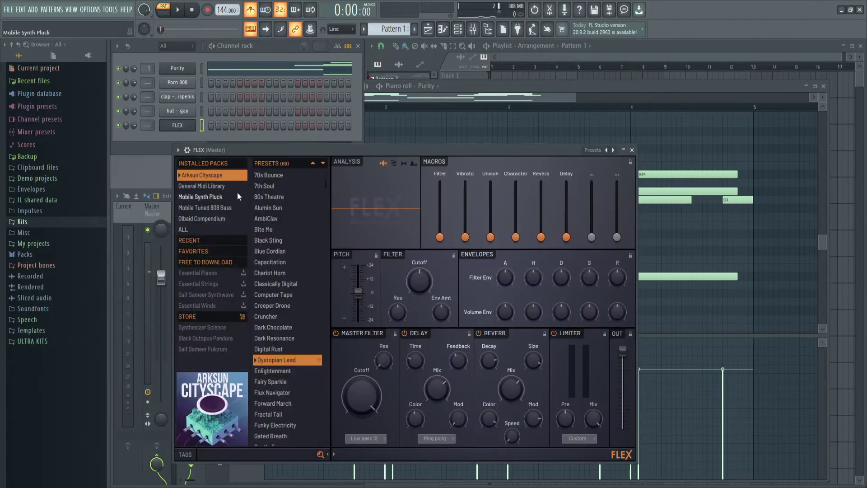
click(215, 186)
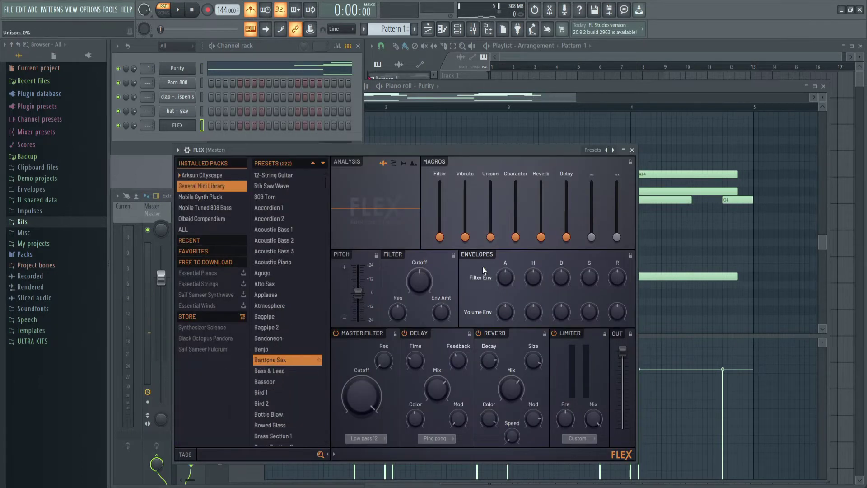
click(291, 451)
text(orches)
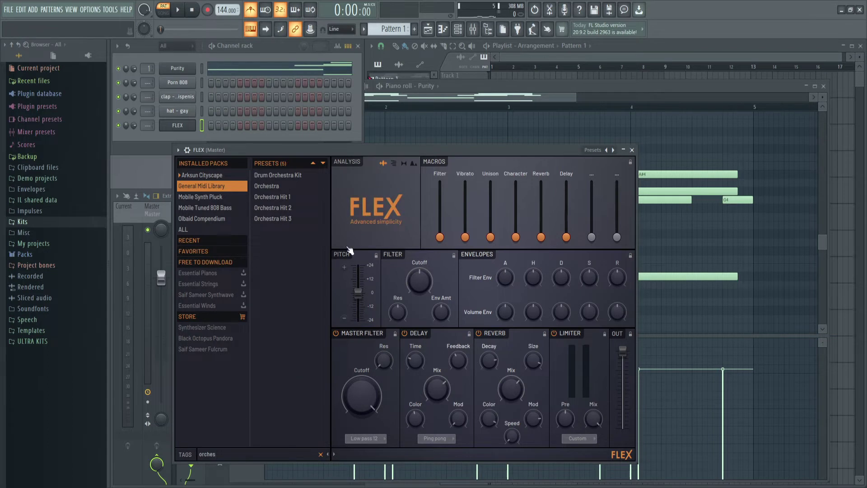
- Lower the Purity channel's volume and draw a melody of short Orchestra Hit 1 notes across bars 1 and 2
click(447, 32)
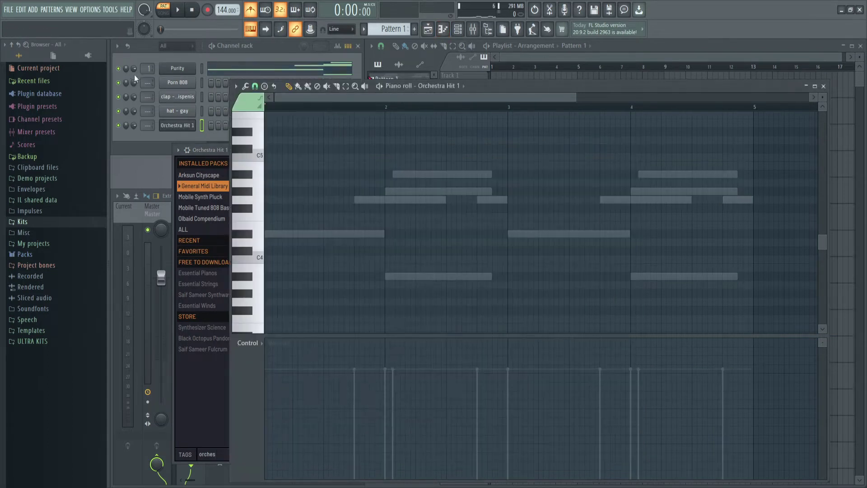
drag(133, 68, 134, 74)
click(292, 190)
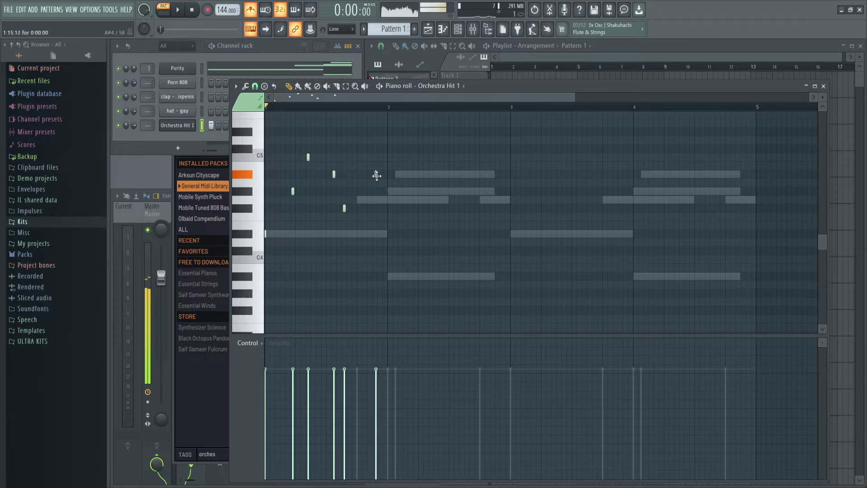
key(space)
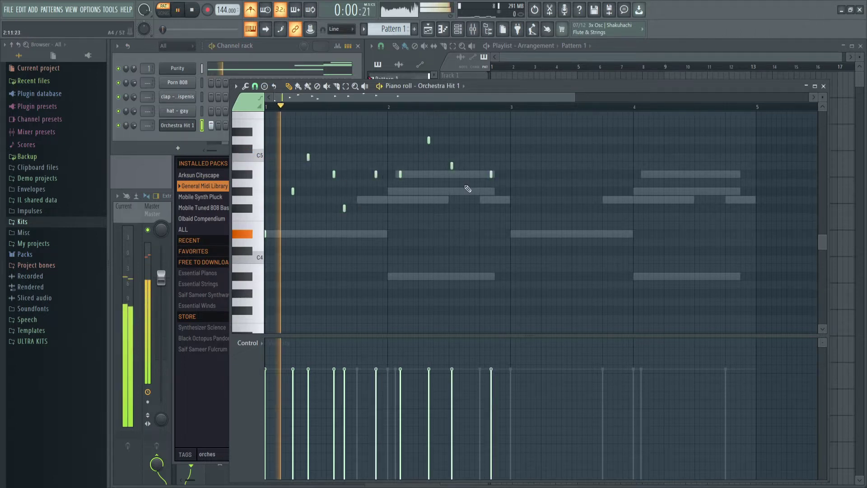
- Duplicate the entire two-bar Orchestra Hit 1 melody into bars 3 and 4
scroll(465, 190, up, 1)
key(ctrl+a)
key(ctrl+b)
click(306, 108)
scroll(306, 108, down, 1)
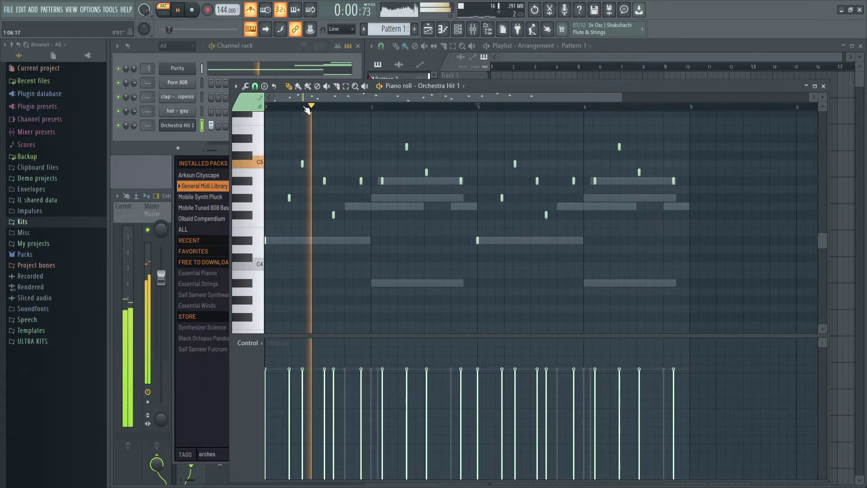
- Place a clap on step 9 of the first bar and repeat it in each following bar
click(200, 106)
click(269, 97)
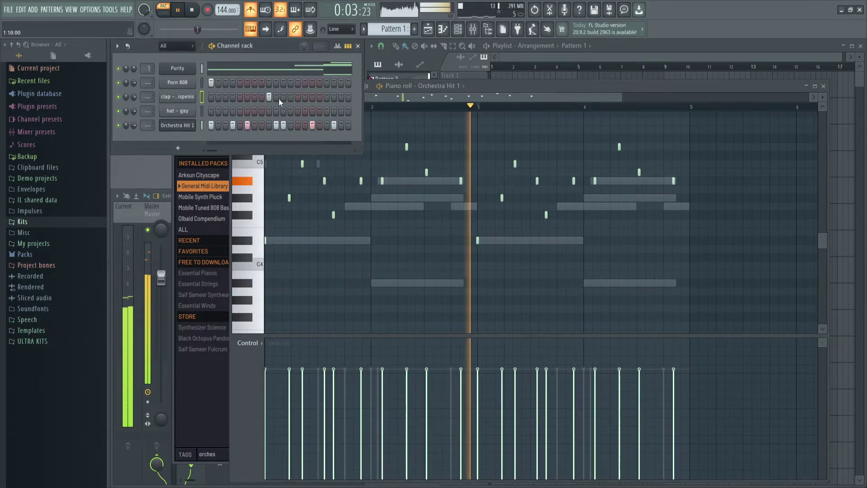
key(F7)
drag(380, 105, 297, 133)
key(ctrl+b)
key(ctrl+b)
scroll(395, 130, down, 2)
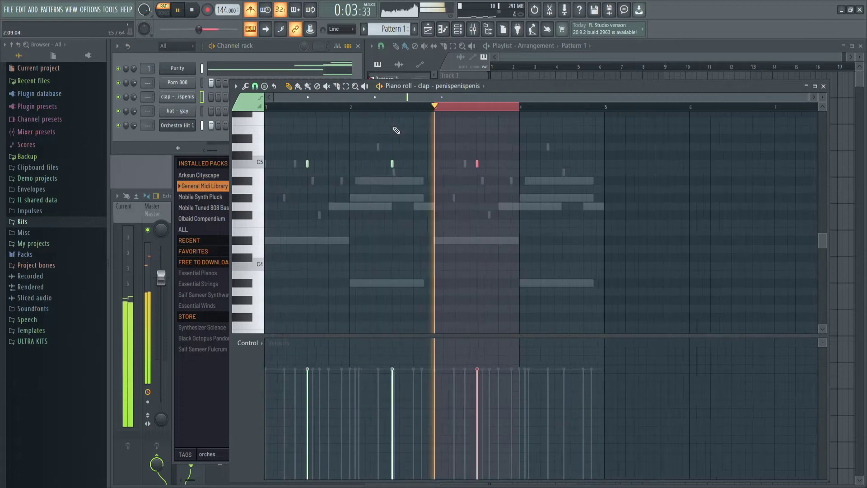
key(ctrl+b)
key(ctrl+b)
- Delete the surplus clap after bar 4, clear the time selection, and raise the clap channel's volume
right_click(576, 164)
drag(502, 106, 266, 109)
ctrl+click(348, 108)
drag(134, 97, 133, 90)
- Place C5 808 hits in bar 2 and at the start of bar 3 while the pattern plays
click(202, 83)
click(442, 29)
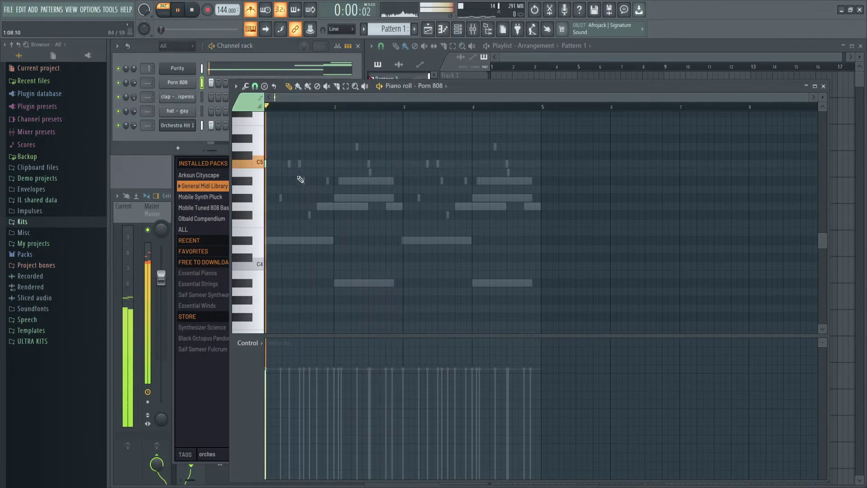
key(space)
key(space)
scroll(296, 187, up, 3)
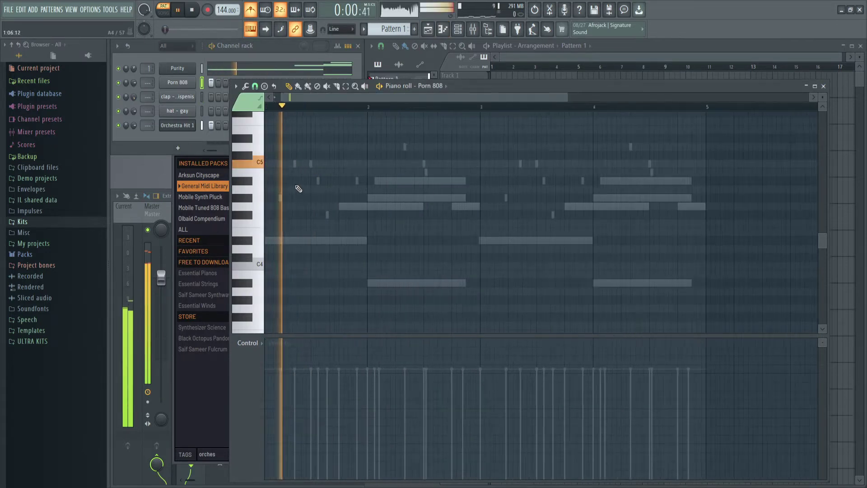
click(423, 178)
click(475, 180)
click(520, 179)
drag(499, 178, 473, 178)
- Add two more 808 hits on C5 in bar 4
scroll(472, 179, right, 2)
click(596, 181)
click(645, 182)
scroll(469, 182, down, 2)
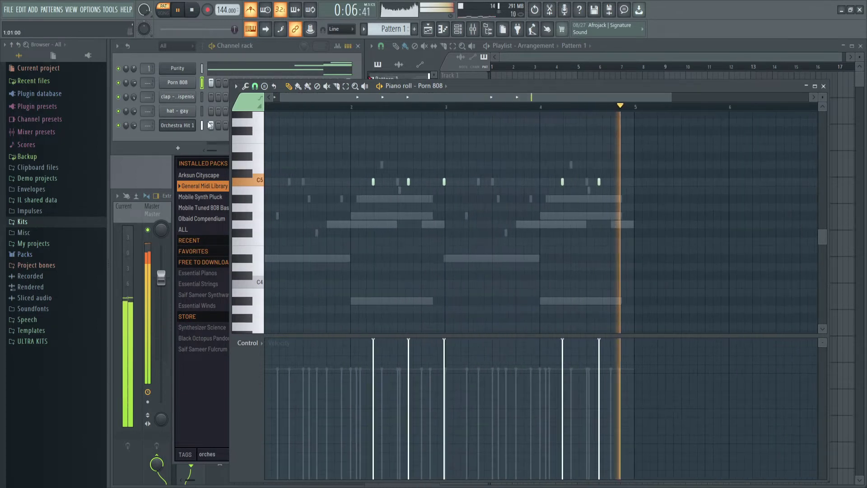
- Fill the hat channel with a hit on every second step
right_click(190, 113)
click(318, 140)
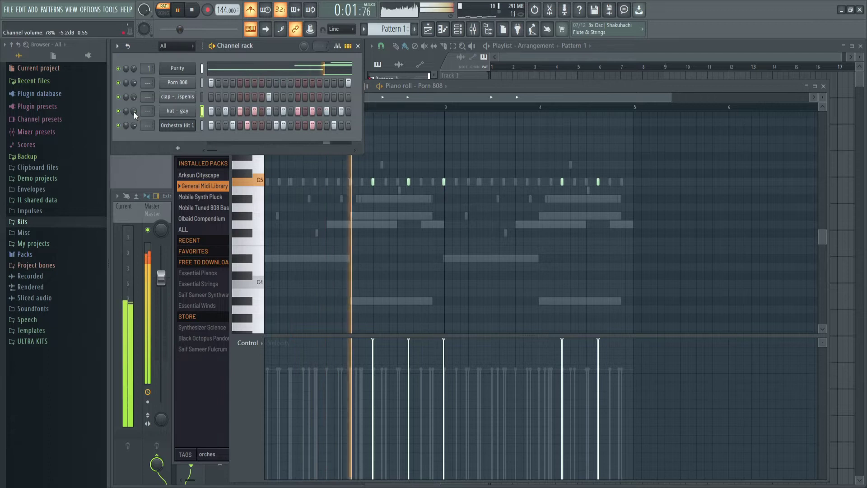
drag(295, 176, 308, 193)
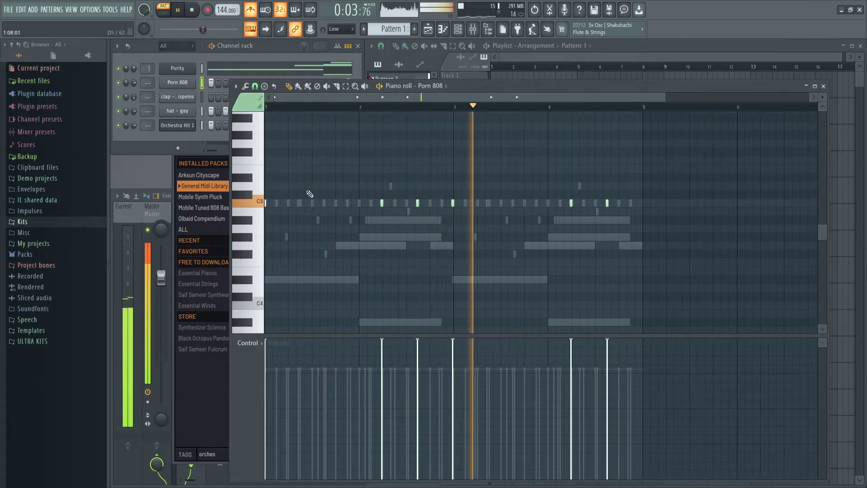
scroll(307, 190, up, 1)
click(321, 177)
right_click(314, 176)
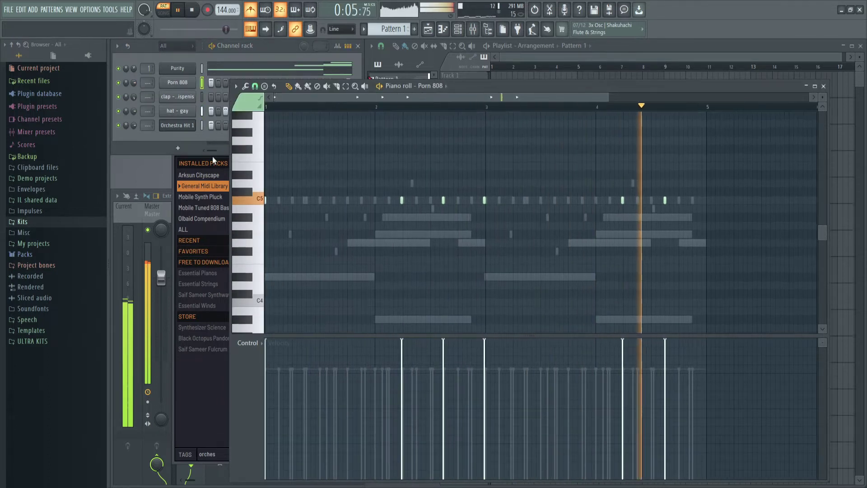
- Add a second Purity channel and load the Kasiofea preset from its Brass category
click(201, 153)
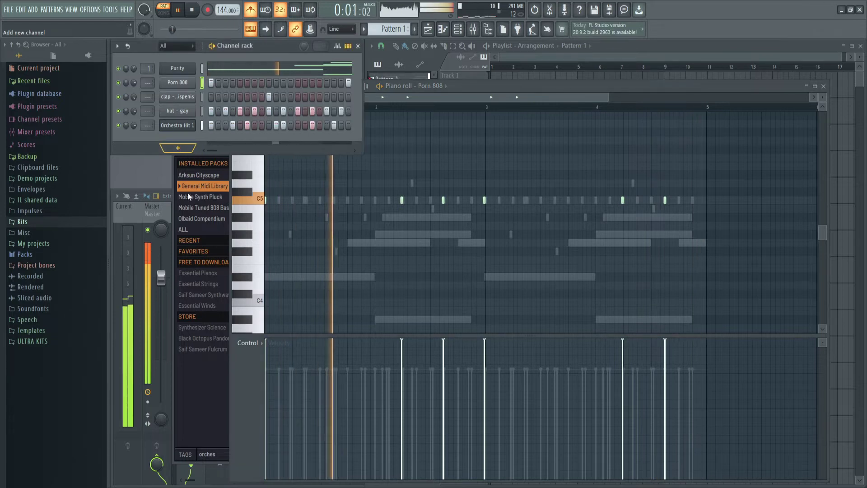
click(185, 307)
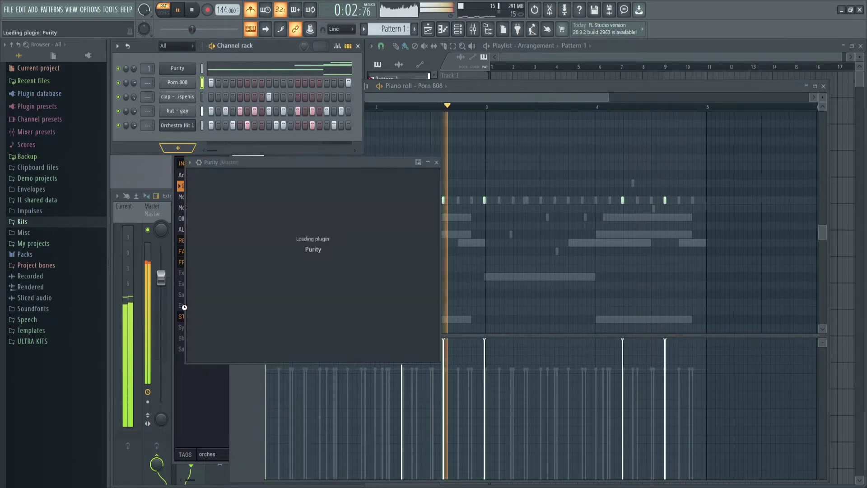
click(411, 403)
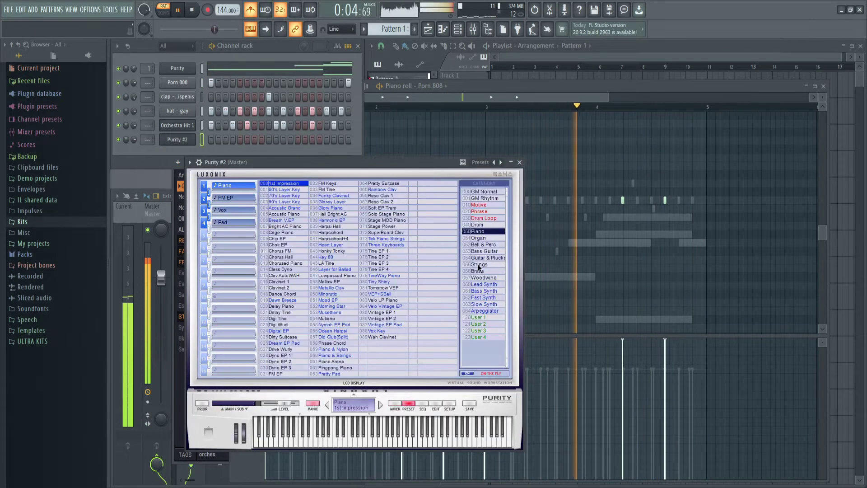
click(478, 271)
click(297, 232)
drag(298, 167, 315, 169)
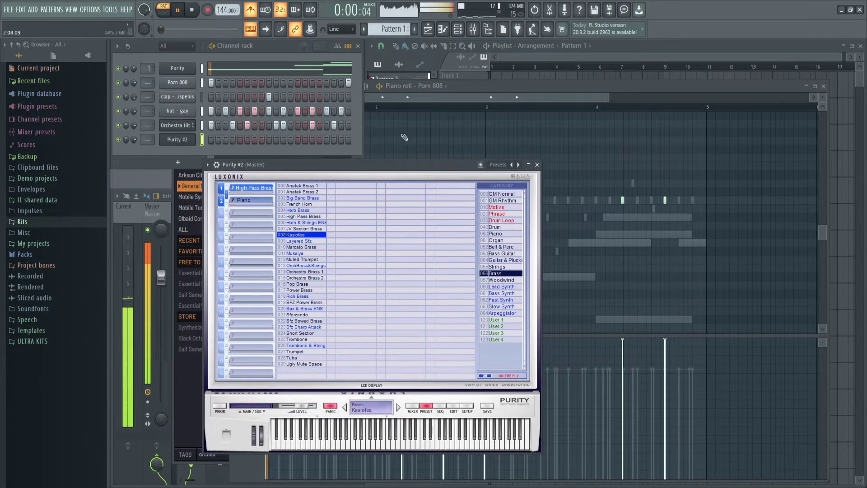
- Draw overlapping one-bar notes D5, G5, A5 and F5 for the second Purity channel, each starting in bar 1
click(444, 30)
click(266, 187)
click(266, 186)
click(300, 144)
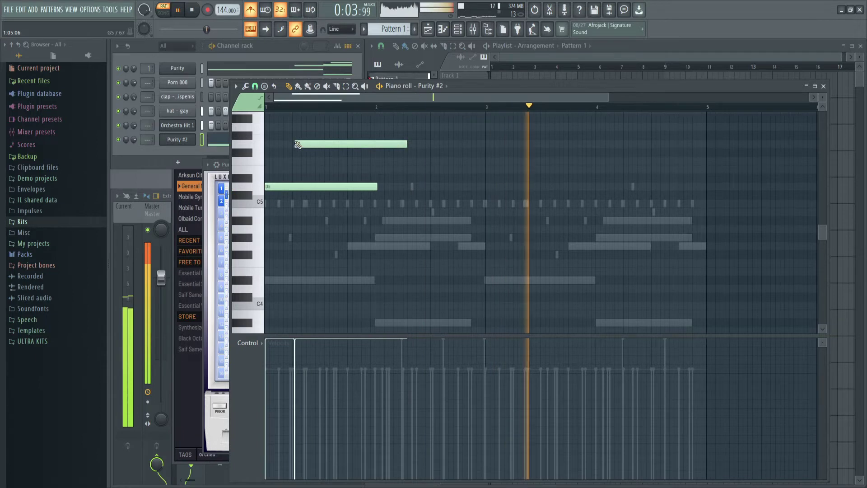
click(312, 127)
click(321, 159)
- Switch the second Purity channel to the Hero Brass preset and restart playback to hear the notes
click(185, 140)
click(186, 139)
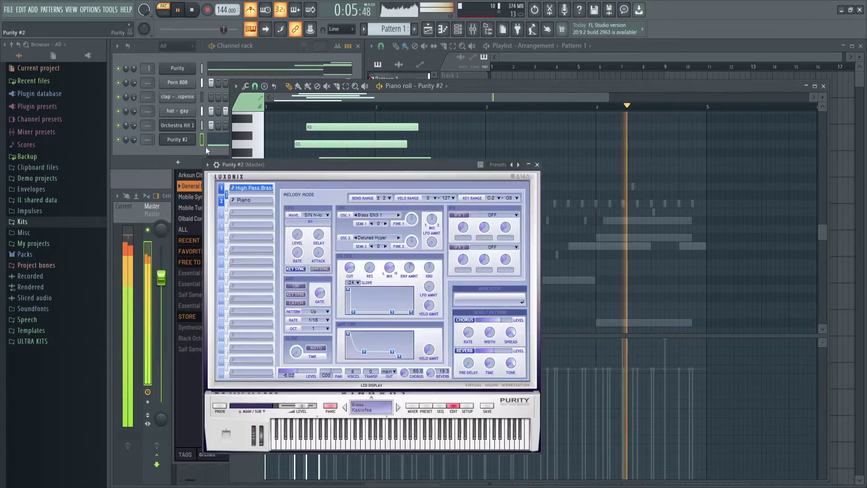
click(425, 405)
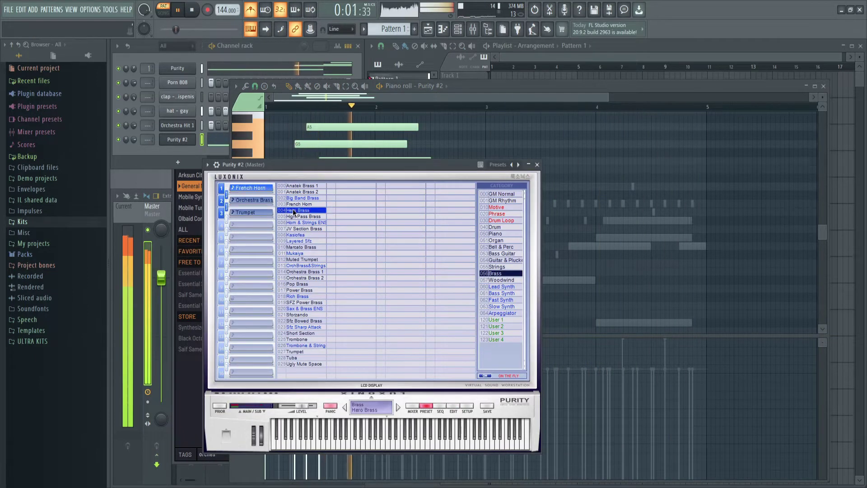
middle_click(285, 129)
key(space)
key(space)
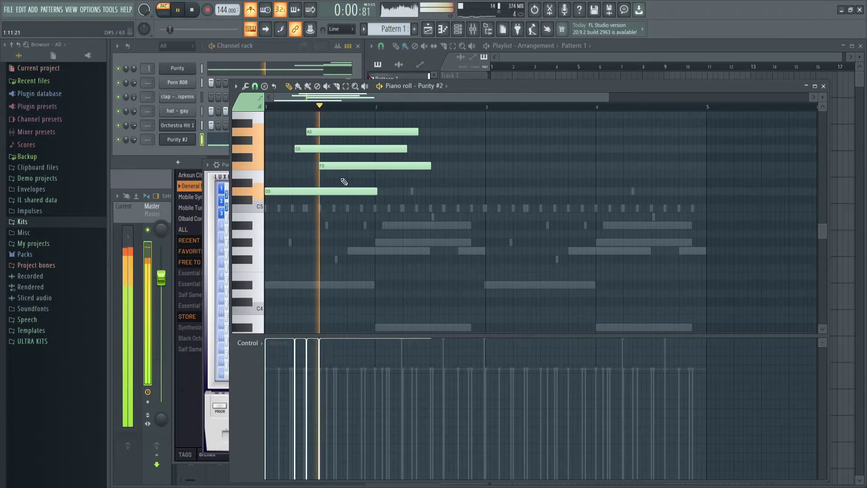
- Add short C6 and A#5 notes in the second half of bar 2 and duplicate the whole brass phrase into bars 3 and 4
scroll(397, 181, up, 1)
scroll(413, 185, up, 1)
click(432, 141)
click(466, 158)
key(space)
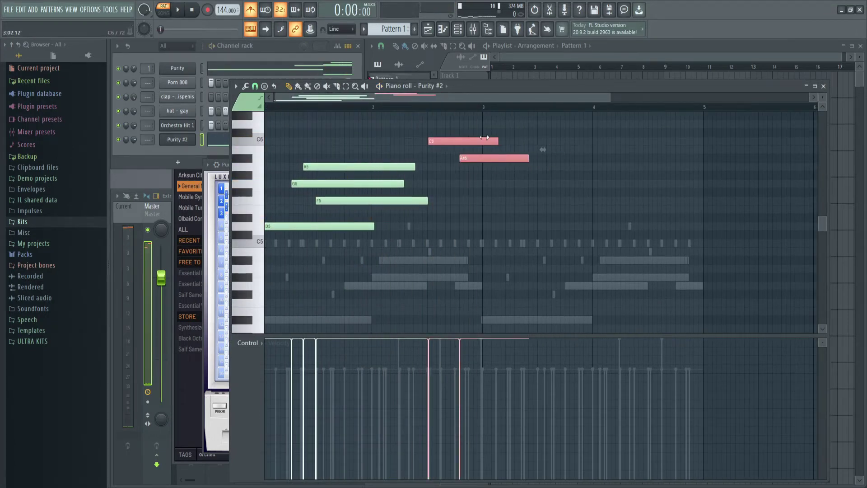
key(ctrl+a)
key(ctrl+b)
click(465, 260)
key(space)
right_click(462, 261)
click(462, 261)
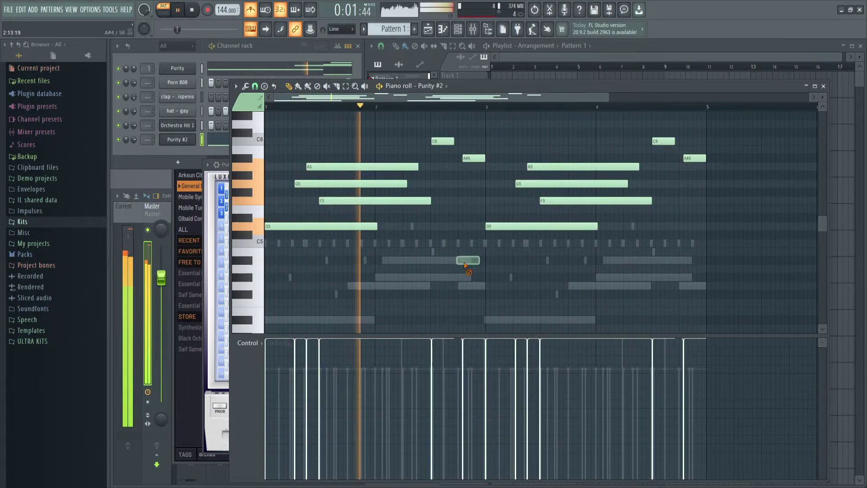
right_click(465, 262)
drag(487, 252, 447, 246)
drag(408, 224, 379, 239)
scroll(418, 226, down, 2)
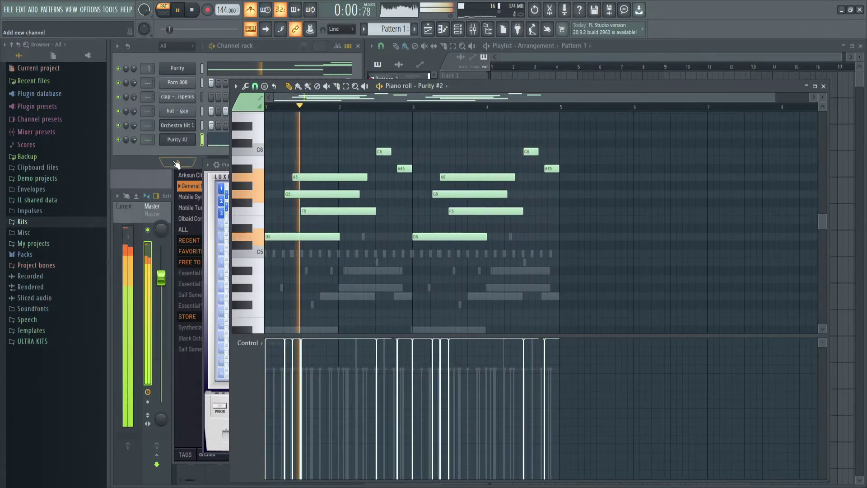
- Add a FabFilter Twin 2 synth channel to the pattern
click(178, 163)
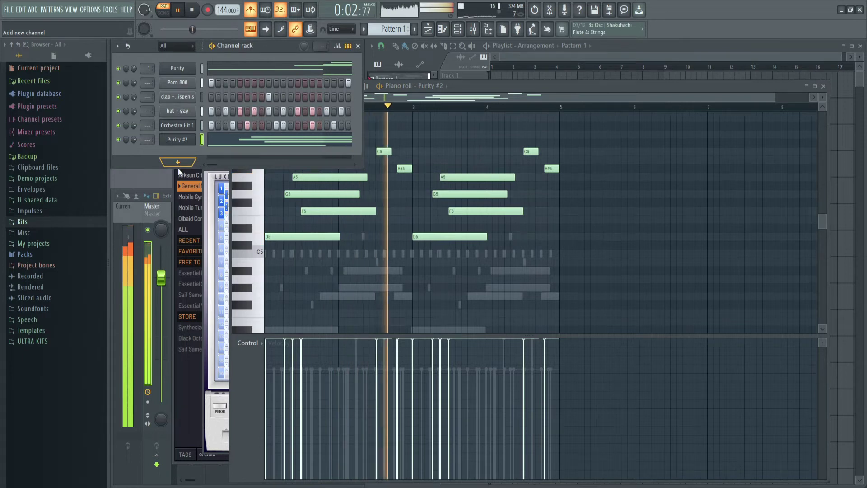
click(177, 163)
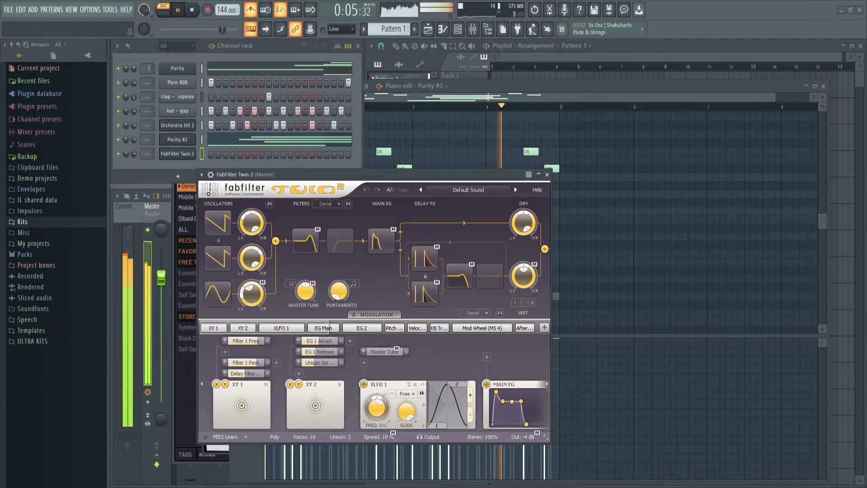
click(449, 86)
- Stop playback and draw two consecutive two-bar G5 notes for FabFilter Twin 2, filling bars 1 to 4
click(443, 28)
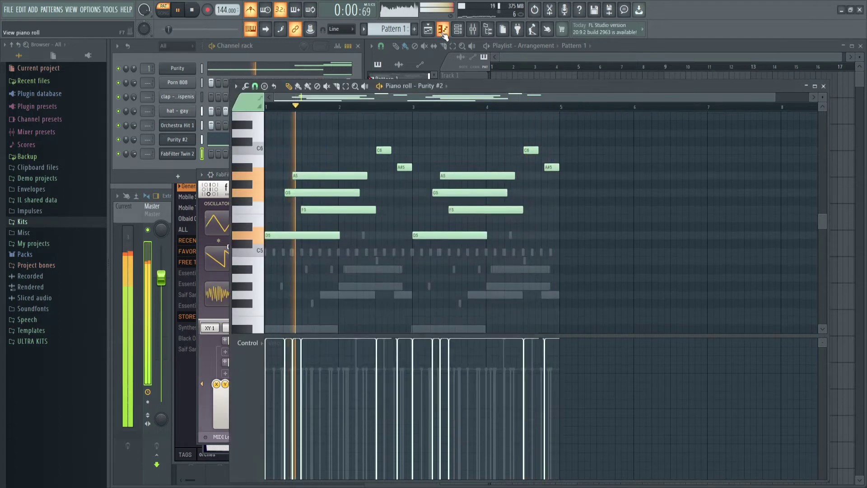
key(space)
click(273, 193)
drag(276, 192, 561, 193)
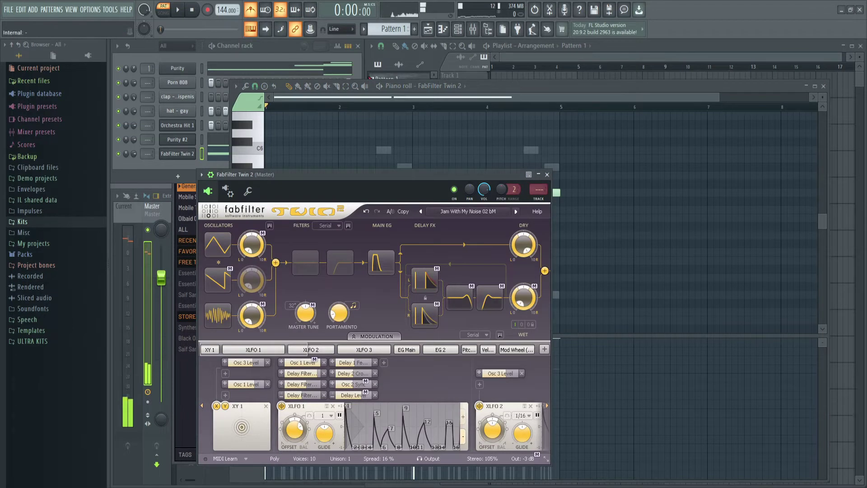
- Advance FabFilter Twin 2 to the next preset, start playback, and close the plugin window
click(516, 211)
click(210, 174)
drag(249, 175, 267, 177)
key(space)
click(565, 174)
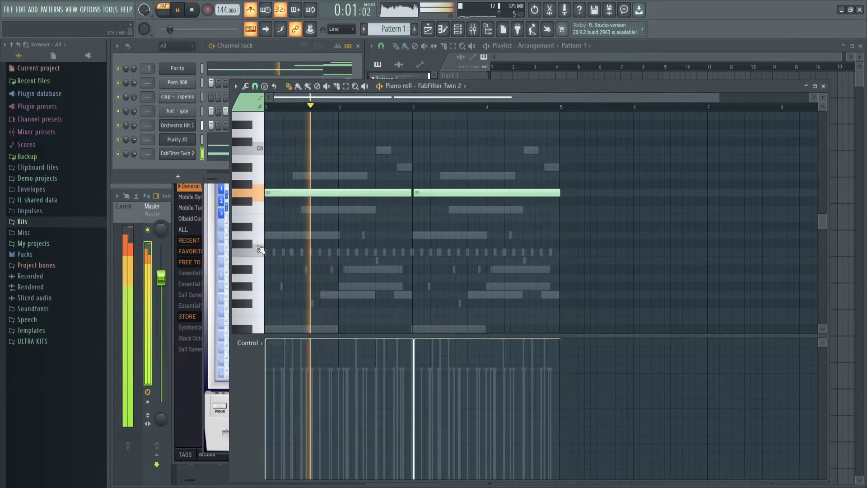
- Route the FabFilter Twin 2 channel to mixer track 8 and raise that track's fader
drag(147, 153, 147, 135)
click(136, 462)
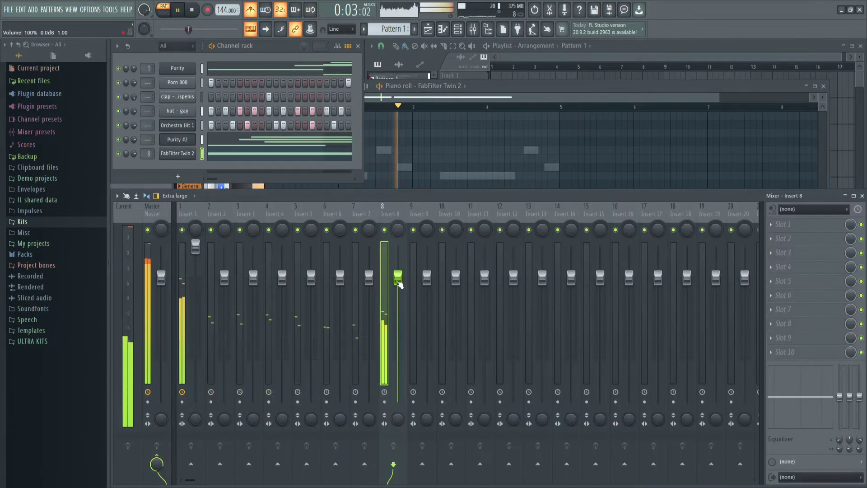
- Layer a C6 note over bars 1 and 2 and a D#6 note over bars 3 and 4 for FabFilter Twin 2
click(413, 149)
click(267, 149)
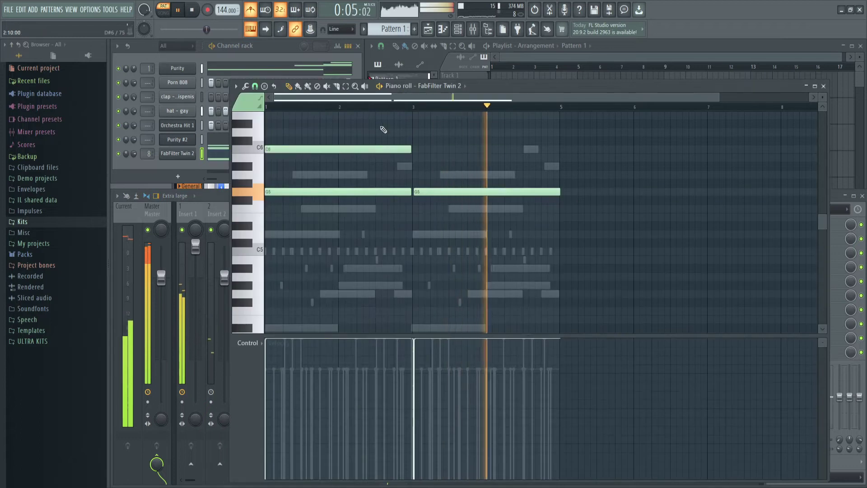
click(412, 124)
click(226, 229)
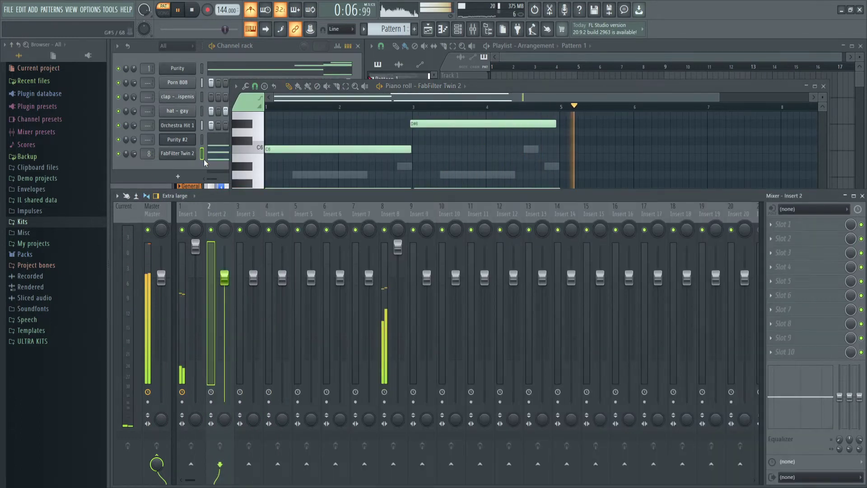
- Raise the Purity channel's volume slightly and close the FabFilter Twin 2 piano roll to show the playlist
key(F7)
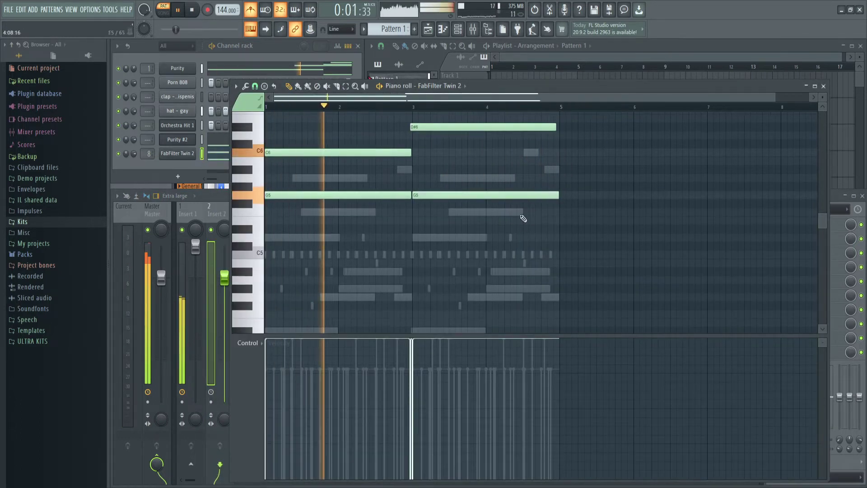
scroll(312, 234, down, 1)
click(196, 248)
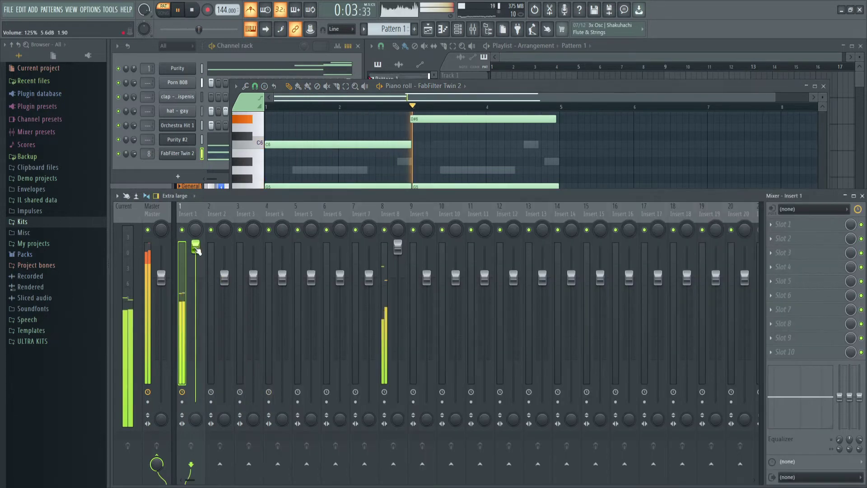
mouse_move(134, 68)
mouse_down()
mouse_move(134, 50)
mouse_move(134, 63)
mouse_up()
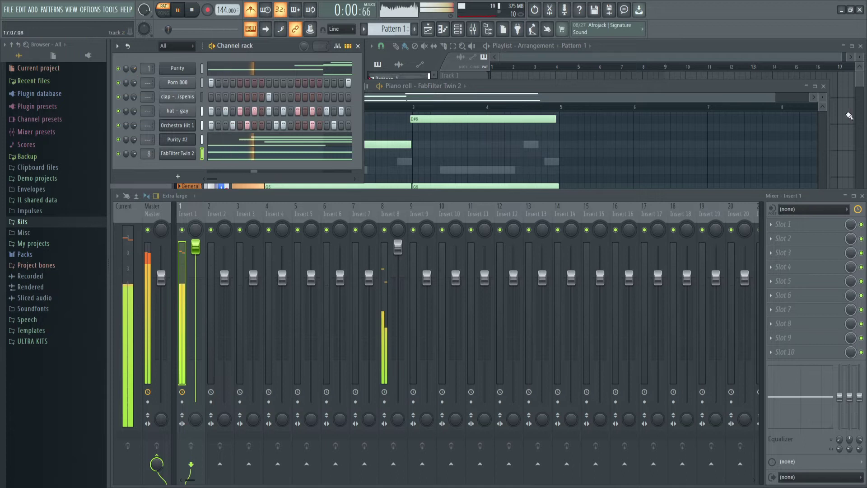
click(824, 86)
key(F5)
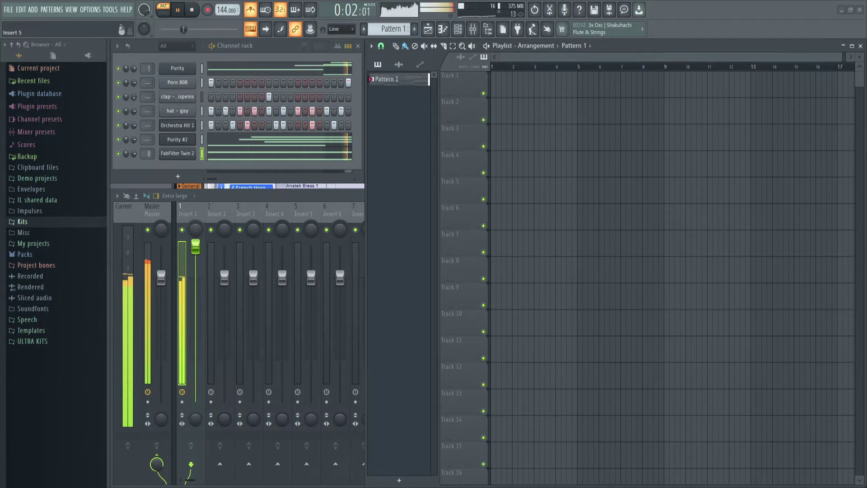
- Place the 808_1 sample on Track 1 at bar 2 and Pattern 1 on Track 2 at bar 1, and start song playback
drag(708, 454, 703, 453)
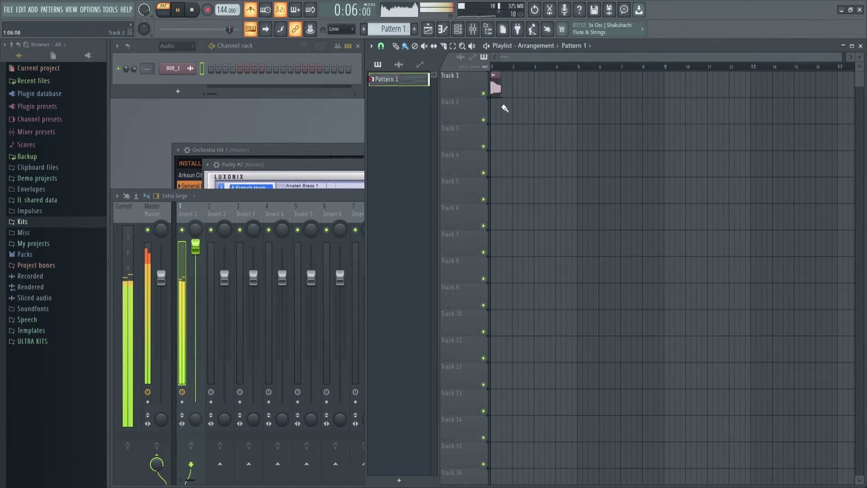
drag(505, 109, 524, 109)
key(space)
click(516, 90)
key(space)
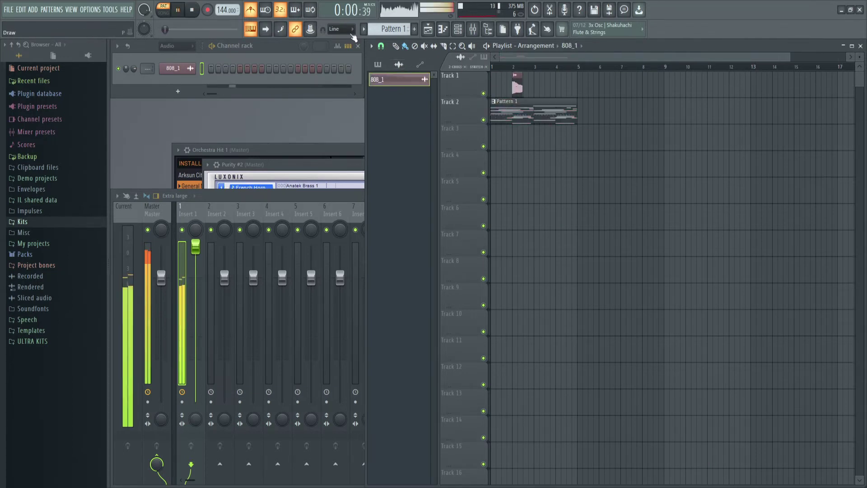
- Boost the 808_1 sample's gain with its precomputed effects and close its settings
double_click(512, 94)
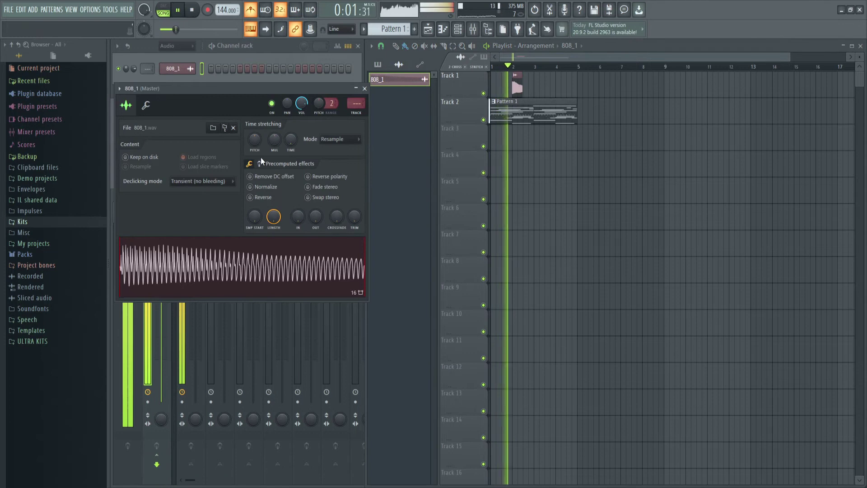
key(space)
click(365, 89)
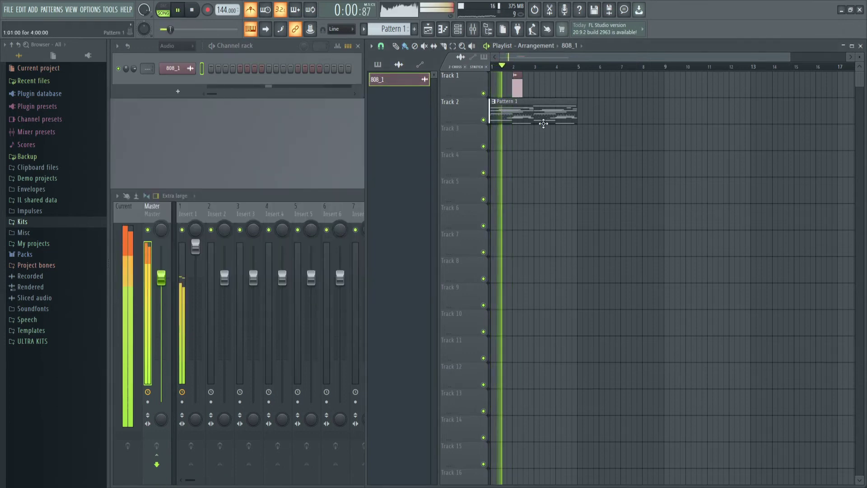
- Add three more 808_1 clips on Track 1 across bars 3 and 4
scroll(606, 169, up, 2)
click(565, 86)
click(578, 86)
click(621, 90)
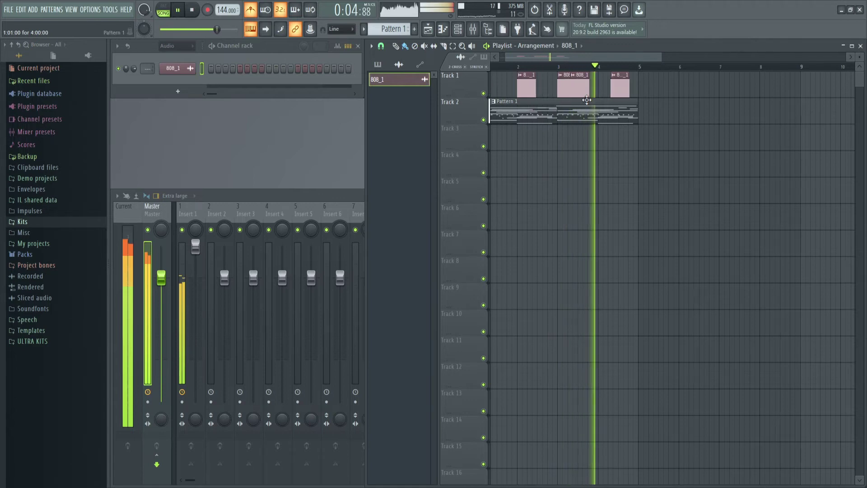
- Select the 808_1 clips and Pattern 1 and duplicate the four-bar block until it fills bars 1 to 16
scroll(633, 94, up, 2)
scroll(693, 135, down, 3)
key(space)
drag(681, 147, 520, 83)
key(ctrl+b)
scroll(604, 126, down, 2)
key(ctrl+b)
key(ctrl+b)
key(space)
ctrl+click(617, 142)
scroll(658, 253, up, 1)
- Load the AR Baroque Renaissance preset in Nexus and draw one D5 note spanning bars 1 to 4 for it
key(Page_Down)
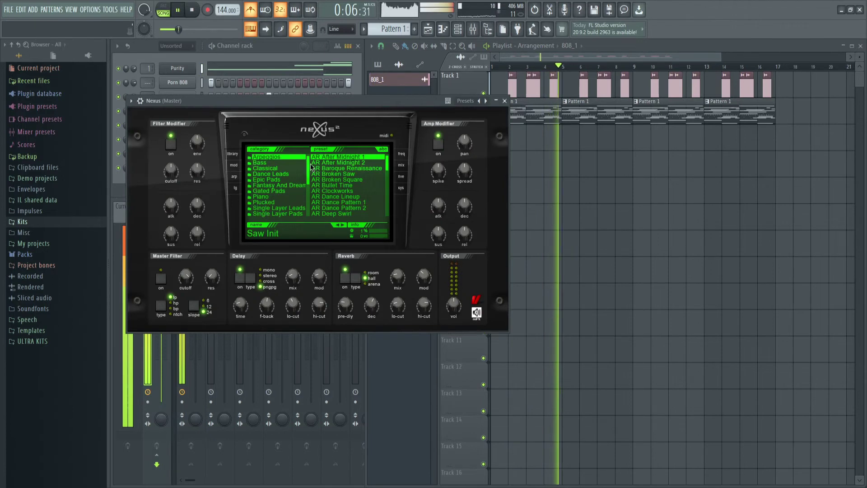
click(337, 169)
click(442, 29)
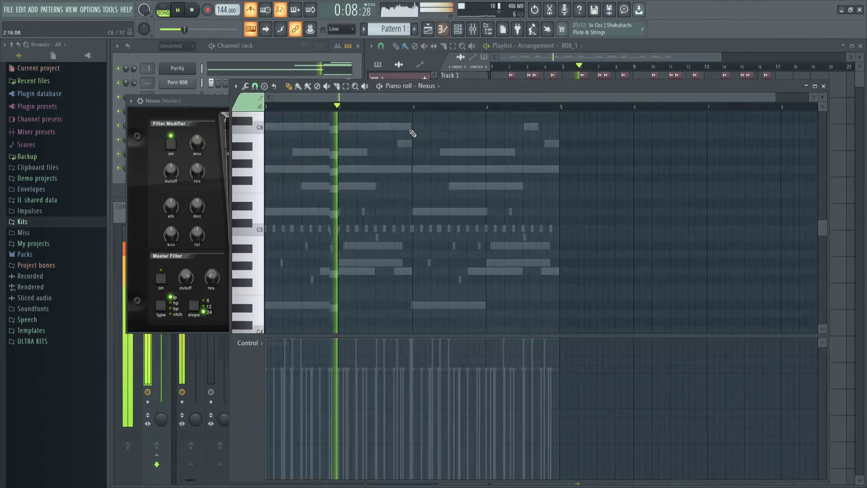
key(space)
click(277, 208)
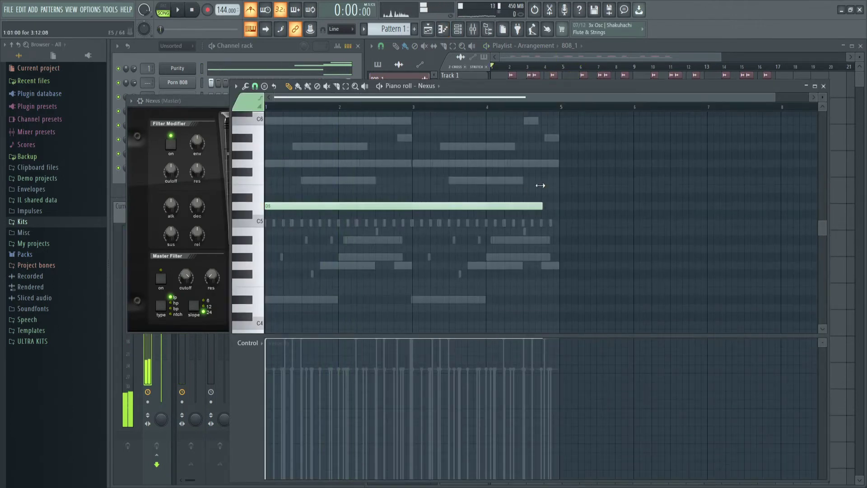
key(space)
- Set the Nexus channel's volume to about 92% and close its plugin window and piano roll
click(207, 129)
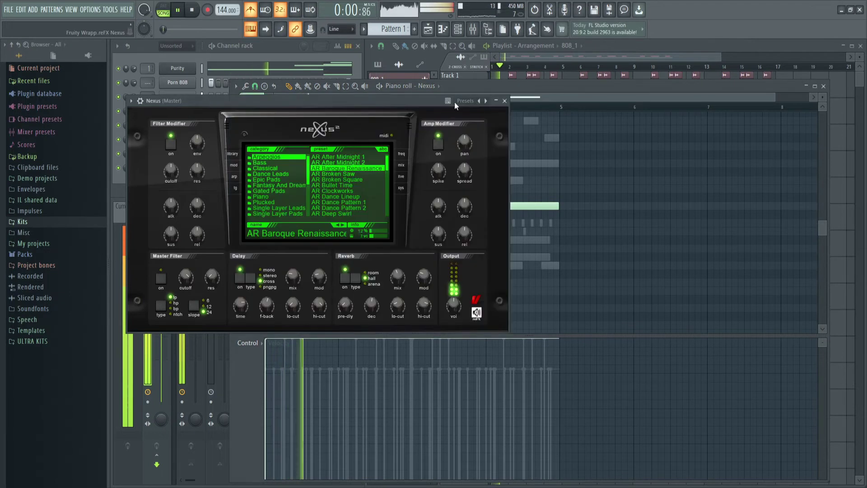
click(505, 100)
click(143, 180)
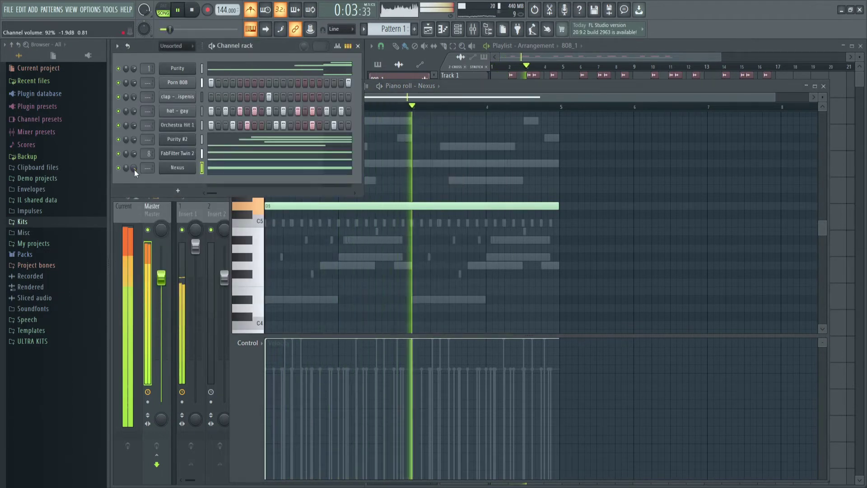
click(823, 86)
scroll(572, 159, up, 2)
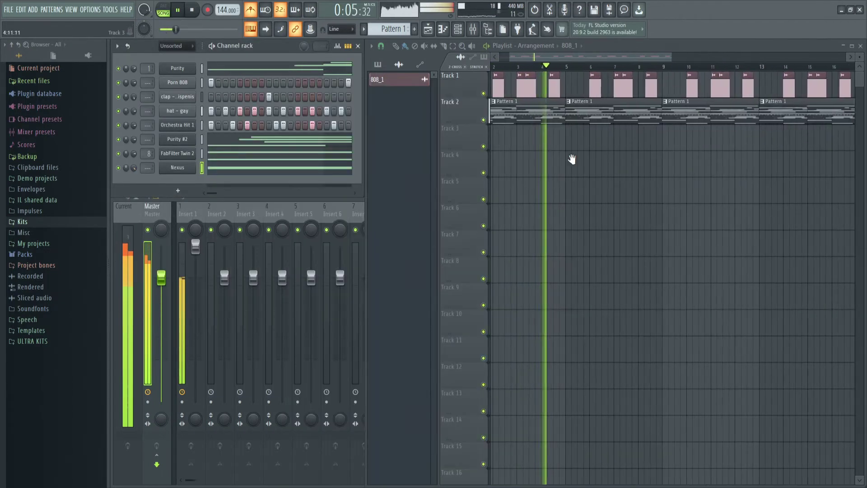
drag(572, 159, 595, 159)
scroll(511, 291, down, 5)
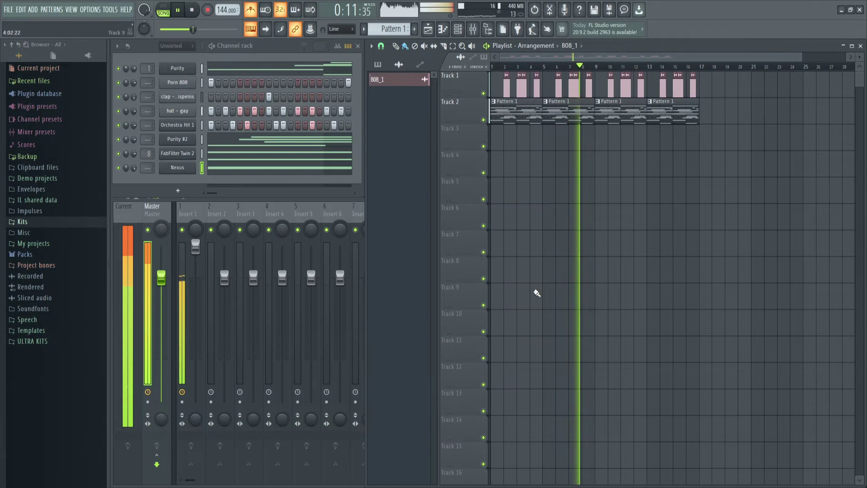
scroll(513, 213, up, 4)
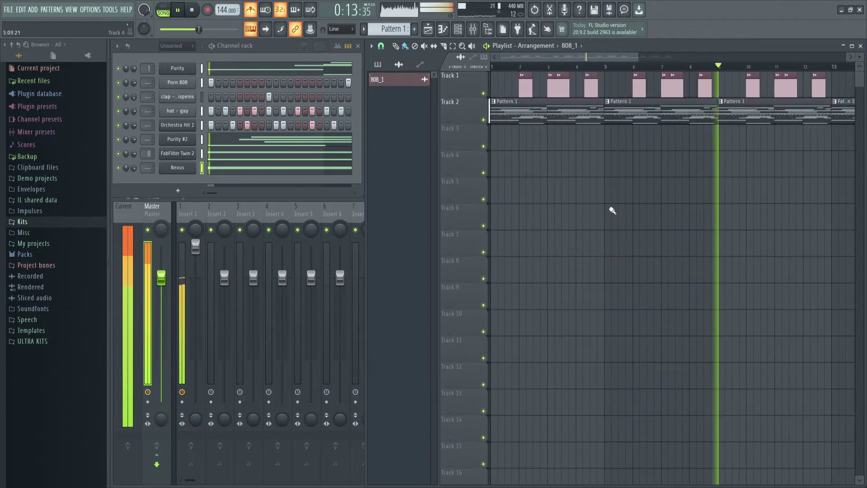
scroll(610, 215, down, 4)
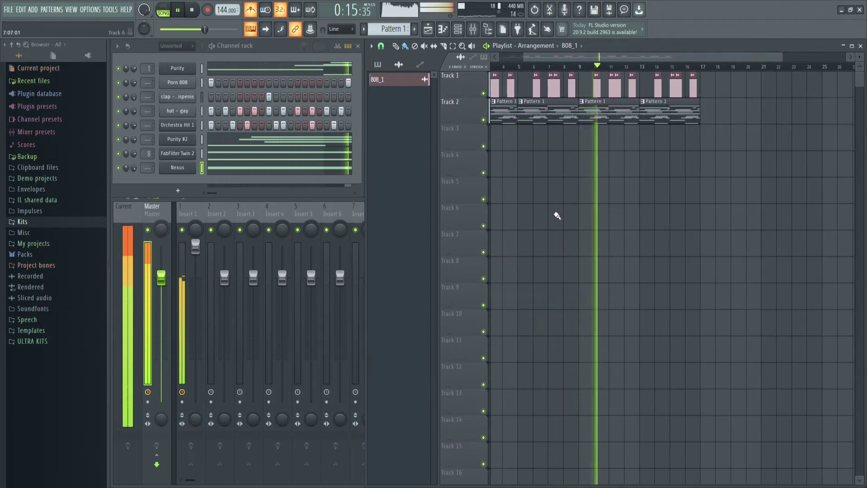
scroll(546, 221, down, 1)
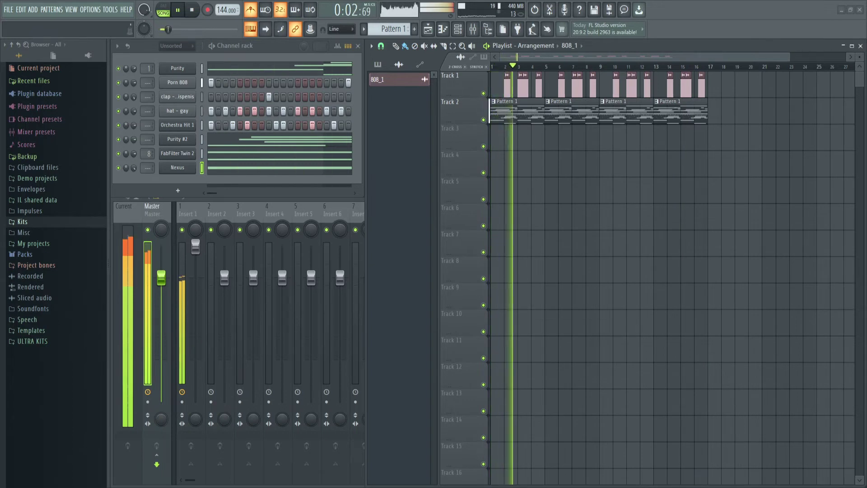
- Add the Crazy Frog - Axel F (Official Video) audio to Track 10 from the middle of bar 4 and boost its gain to 19%
drag(572, 434, 593, 328)
double_click(592, 329)
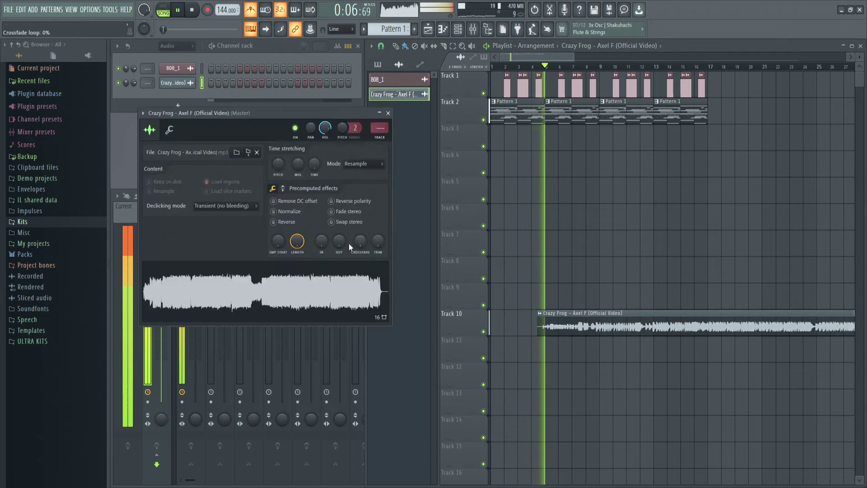
click(282, 187)
drag(278, 207, 278, 209)
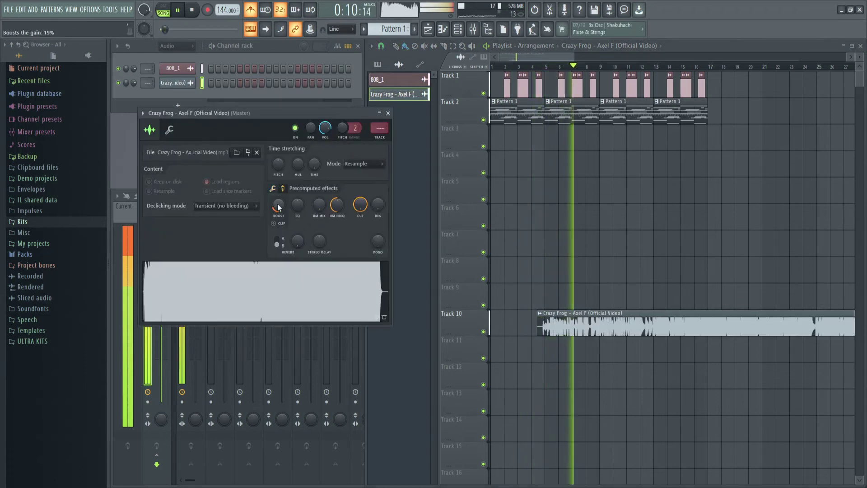
click(388, 113)
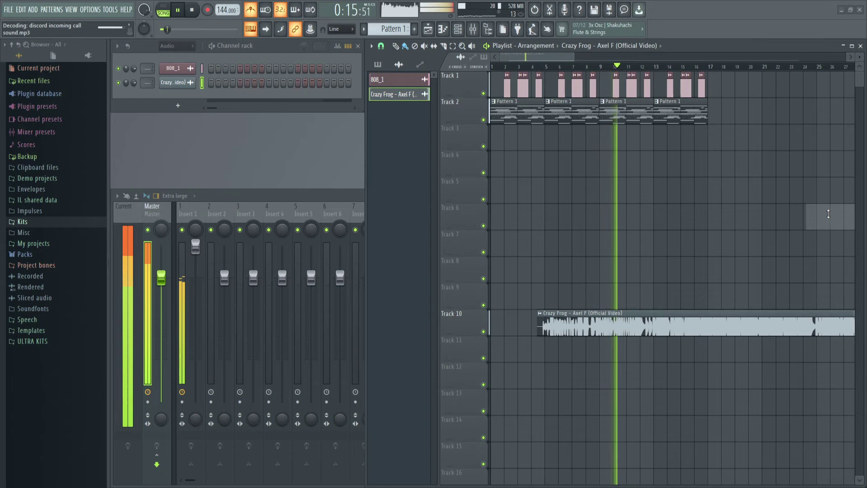
- Add the Discord Incoming Call sound to Track 6 from bar 12 and boost its gain heavily
drag(828, 214, 662, 213)
double_click(662, 211)
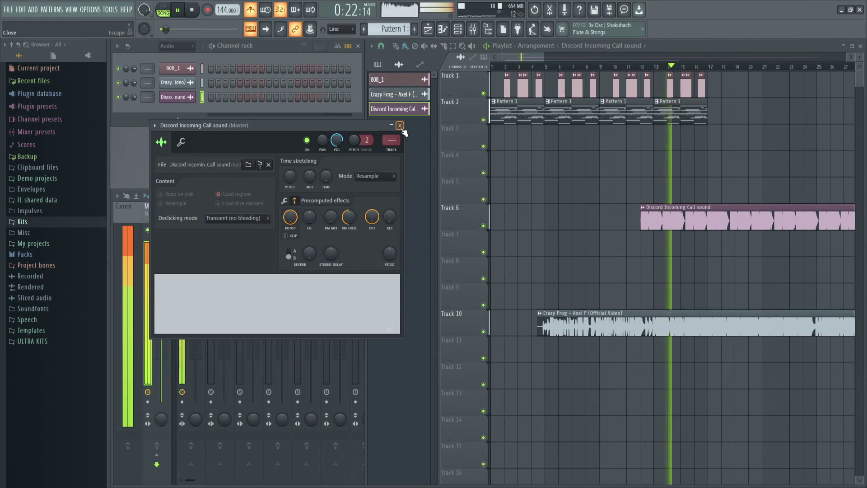
click(400, 126)
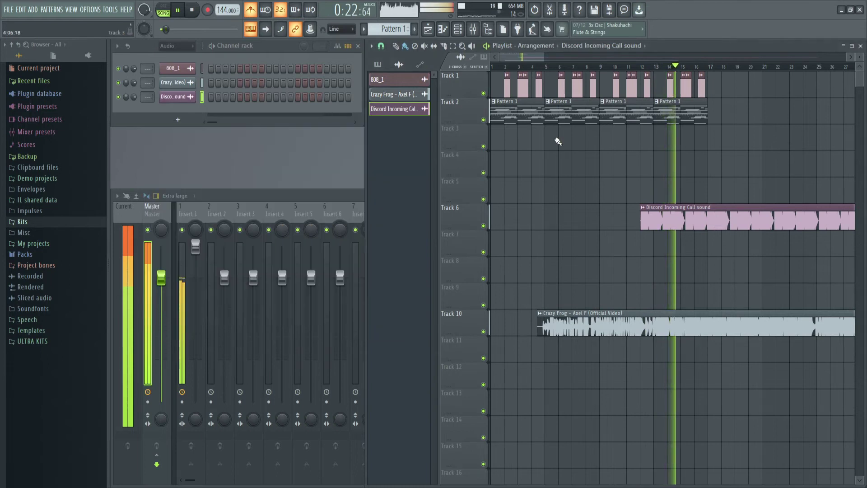
- Select the Pattern 1 clips on Track 2 and duplicate them until they fill bars 1 to 64
scroll(585, 156, down, 3)
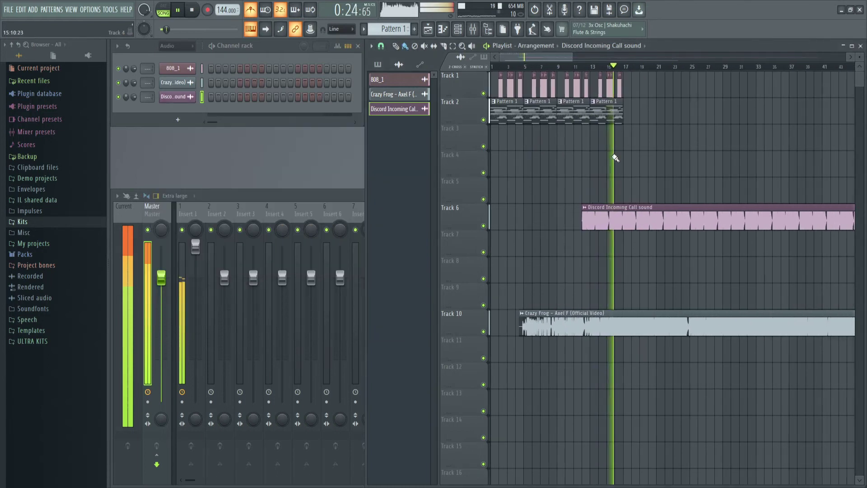
drag(542, 116, 398, 117)
scroll(672, 155, down, 1)
key(ctrl+b)
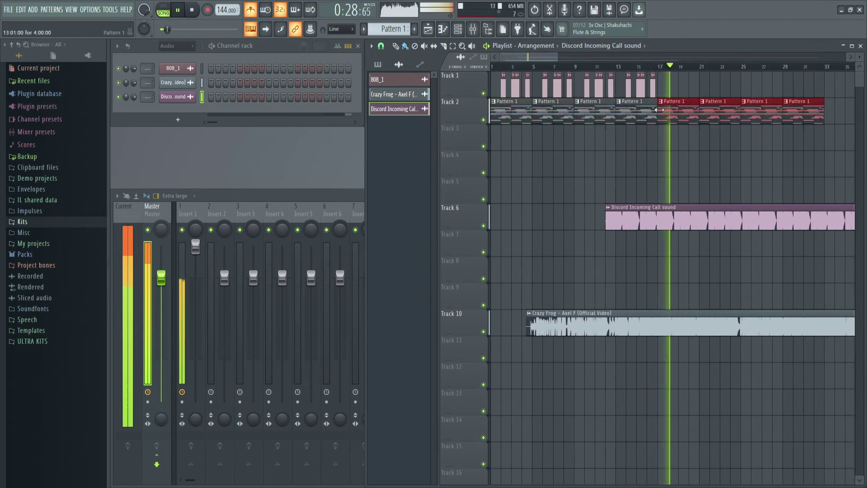
ctrl+scroll(757, 128, down, 2)
key(ctrl+b)
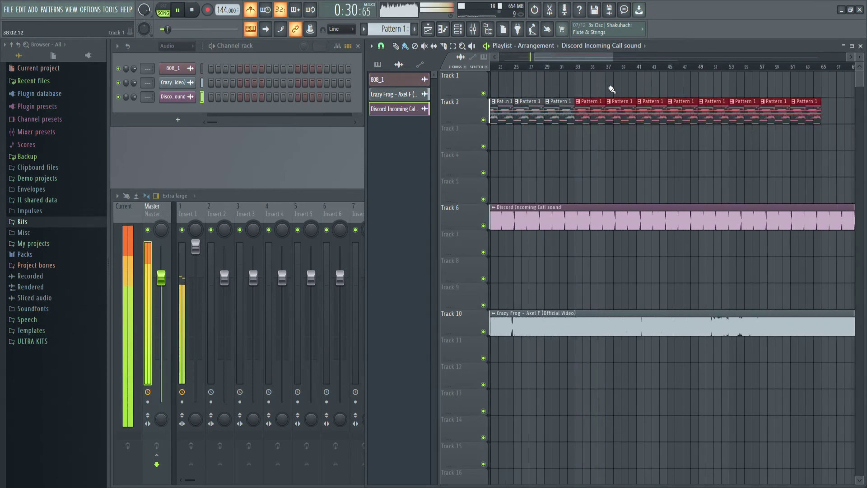
- Duplicate the 808_1 clips along Track 1 through bar 60
key(ctrl+b)
key(ctrl+b)
scroll(565, 155, right, 2)
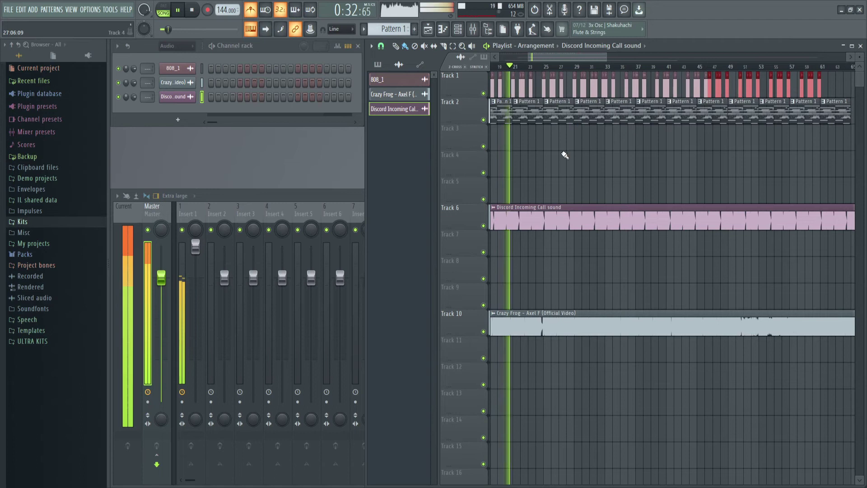
- Select all clips on Tracks 1 and 2 and duplicate the whole block past bar 64
ctrl+scroll(564, 156, down, 4)
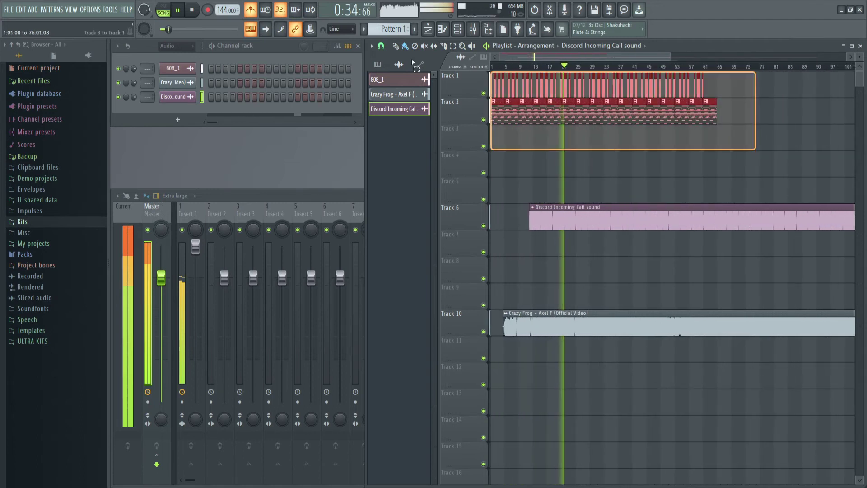
ctrl+scroll(622, 148, down, 4)
click(644, 164)
right_click(646, 166)
- Review the extended arrangement across its bars while it plays
ctrl+scroll(565, 180, up, 8)
ctrl+scroll(602, 170, up, 3)
ctrl+scroll(605, 159, up, 3)
ctrl+scroll(581, 174, down, 5)
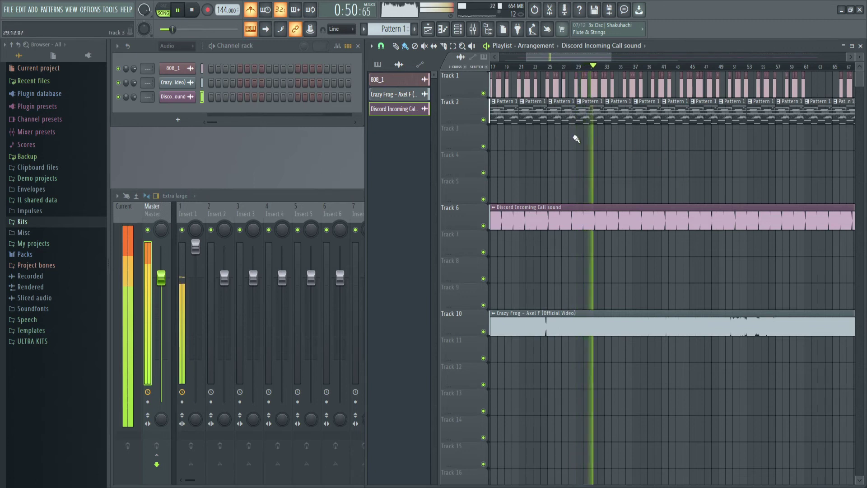
scroll(620, 149, left, 4)
scroll(614, 188, right, 4)
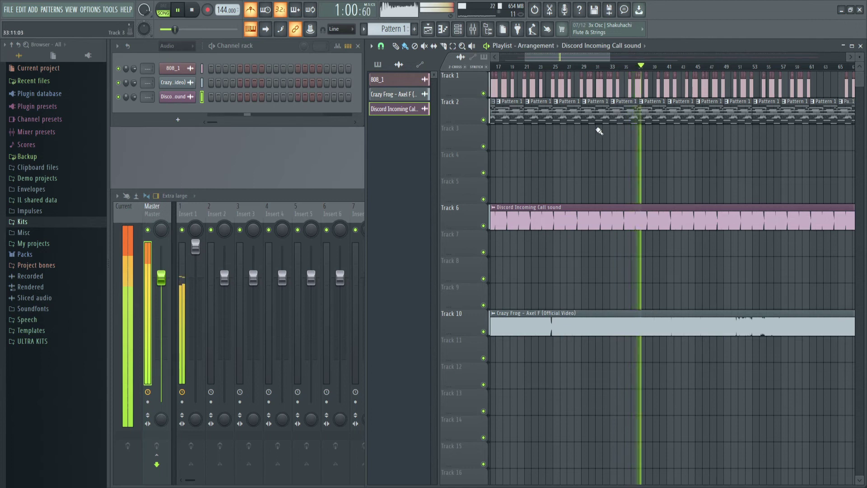
drag(645, 130, 605, 165)
scroll(603, 199, down, 2)
drag(602, 200, 649, 189)
scroll(649, 189, down, 2)
- Stop playback, pause the SoundCloud track playing in the browser, and return to FL Studio
key(space)
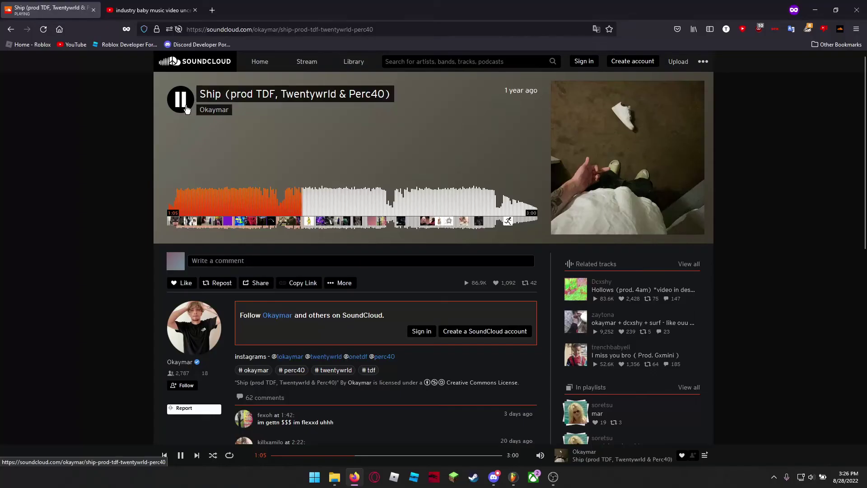
click(185, 105)
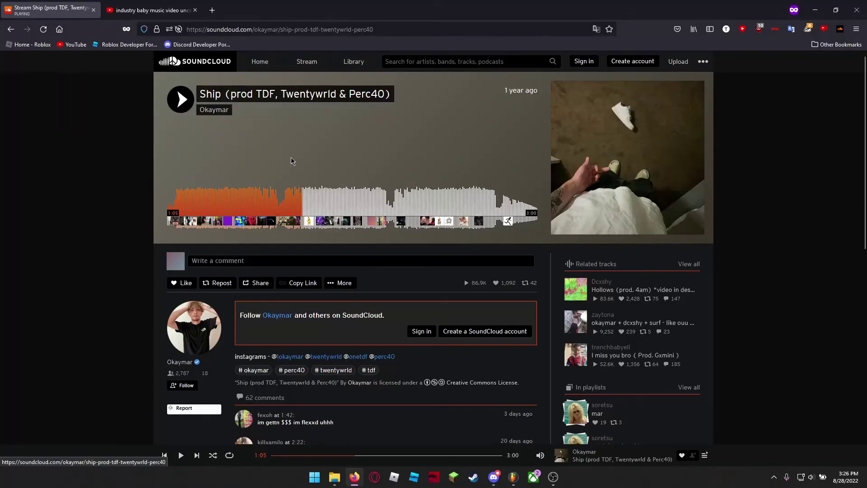
click(513, 479)
- Play the arrangement and add Hit (Attackz) clips on Track 8 at about bars 15 and 16
key(space)
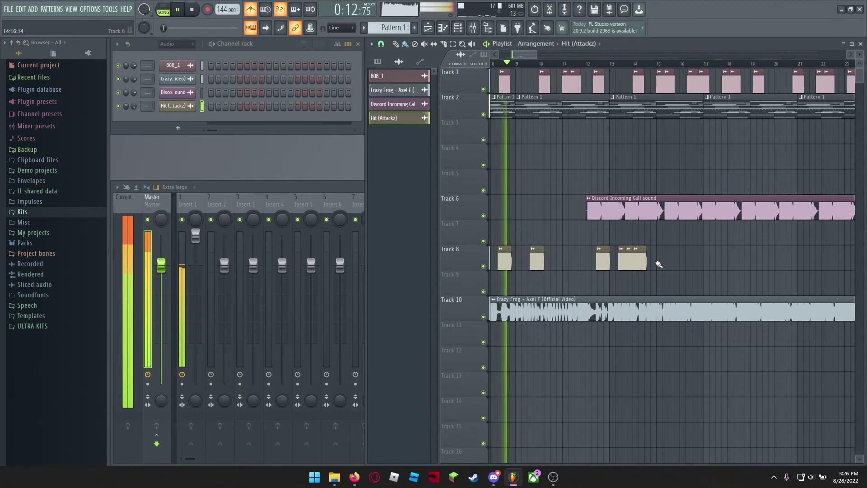
scroll(625, 275, down, 2)
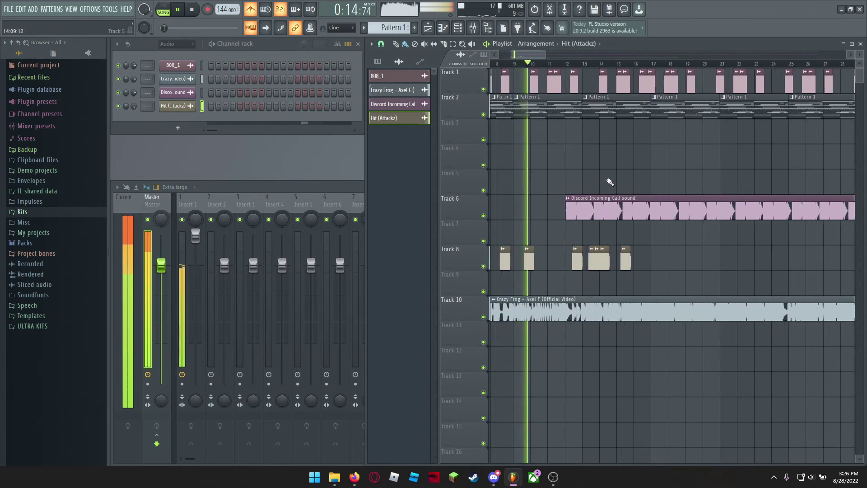
scroll(605, 149, up, 2)
scroll(605, 203, down, 1)
click(637, 262)
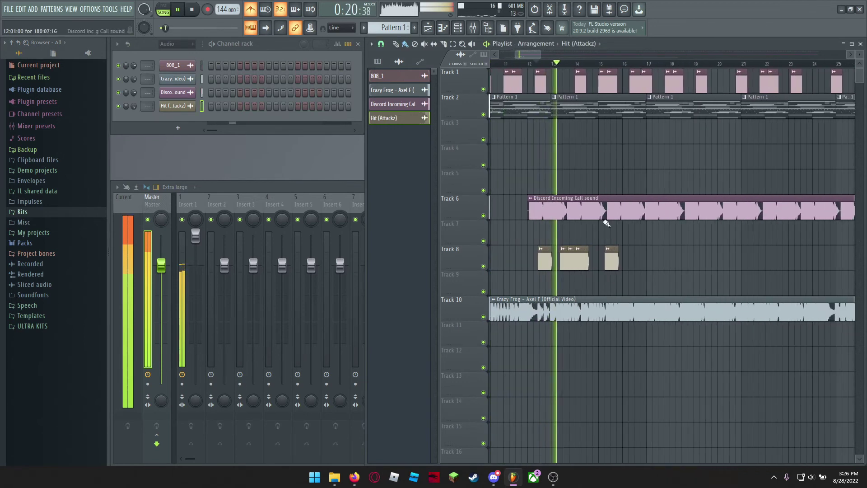
drag(637, 262, 643, 262)
scroll(628, 253, right, 2)
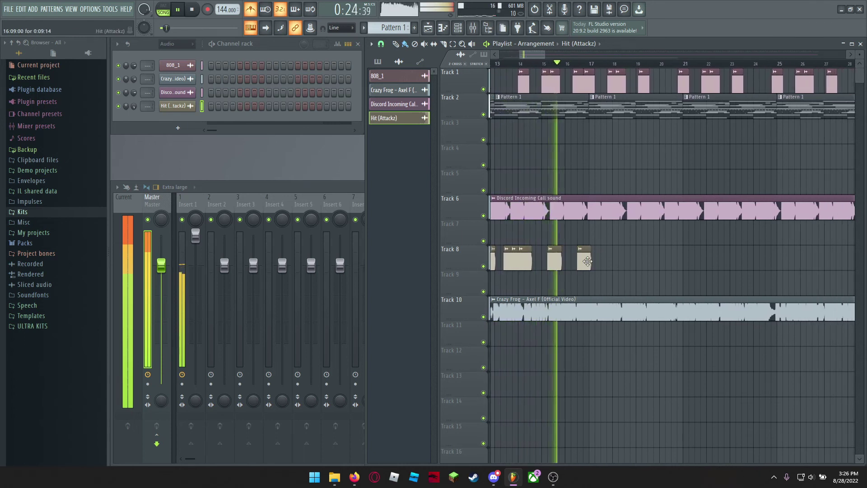
- Add two more Hit (Attackz) clips on Track 8 between bars 17 and 18
scroll(604, 228, up, 2)
click(604, 259)
click(626, 258)
scroll(601, 172, down, 5)
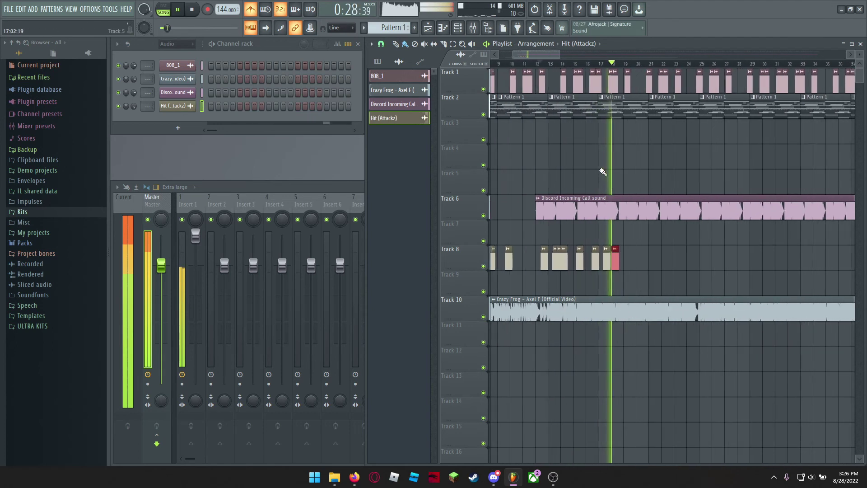
- Remove the Pattern 1 clip from bars 17 to 21 on Track 2 and split Pattern 1 by channel
key(space)
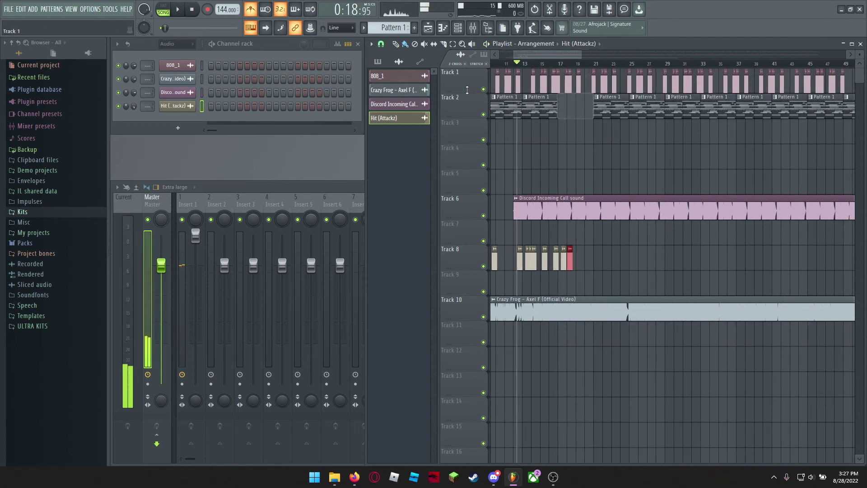
click(382, 63)
right_click(384, 76)
click(420, 222)
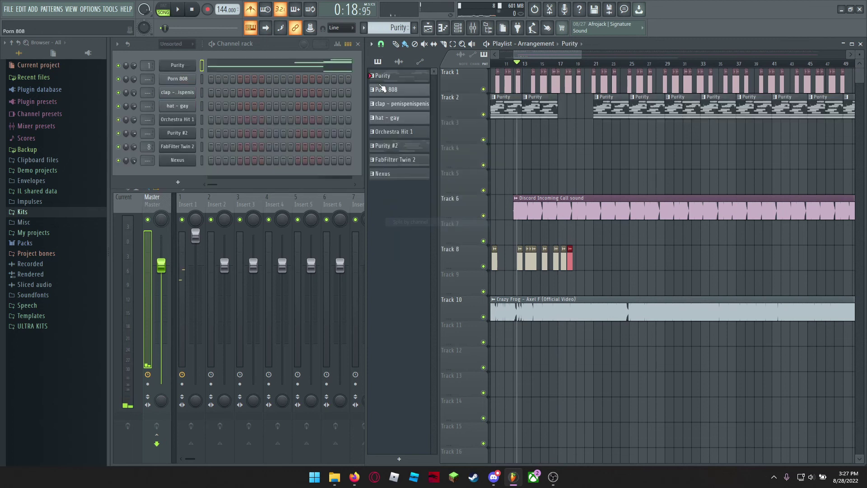
- Place the Purity pattern on Track 3 at bar 17 and clear the 808 clips between bars 17 and 21 on Track 1
scroll(561, 130, up, 3)
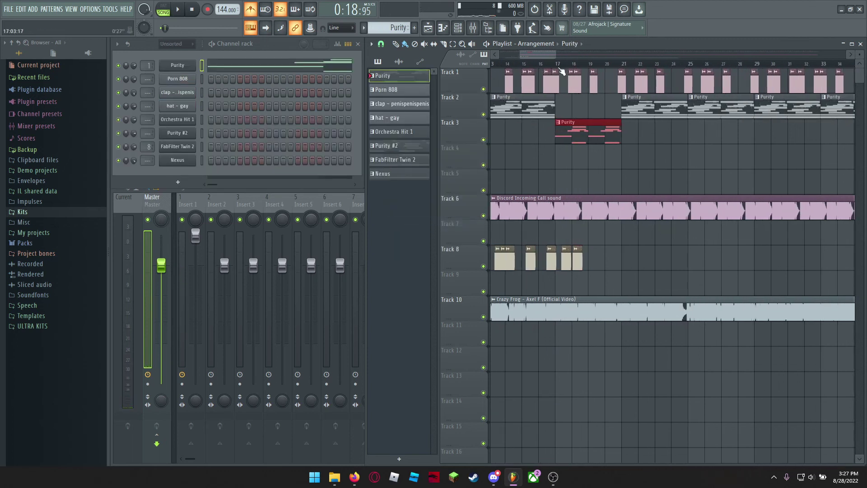
key(space)
key(space)
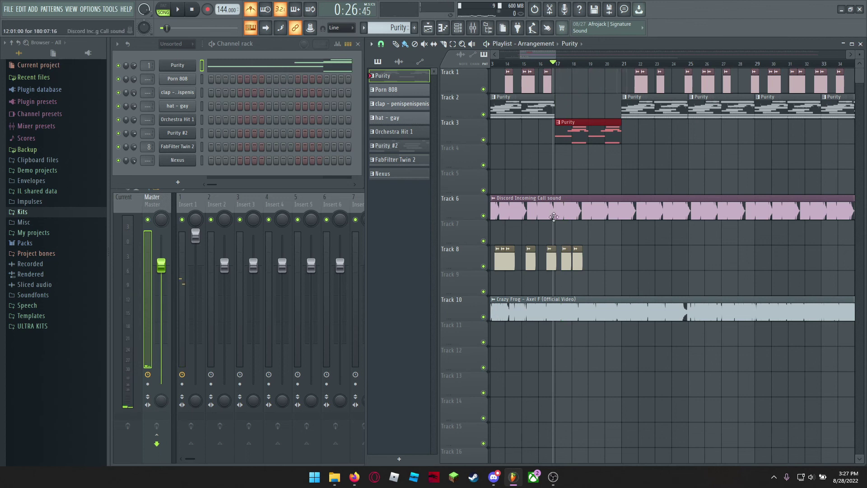
- Undo the last clip shift, and slice the Discord Incoming Call and Crazy Frog clips at bars 17 and 21
scroll(553, 209, up, 2)
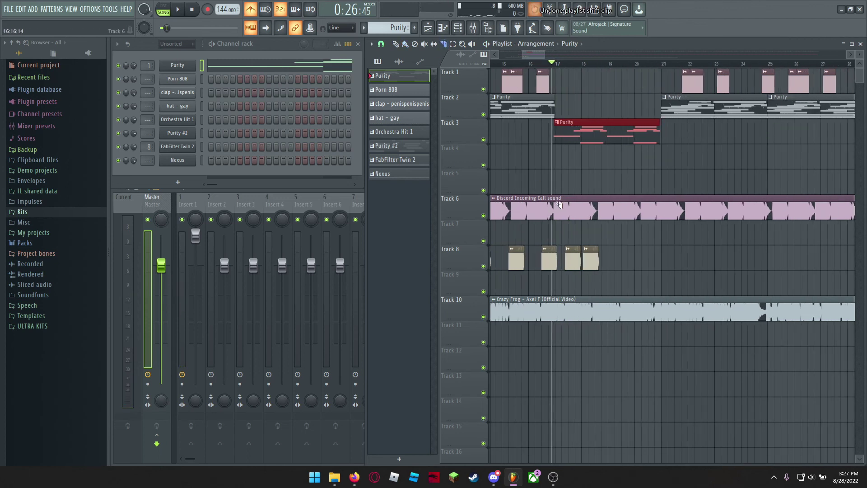
key(ctrl+z)
click(559, 204)
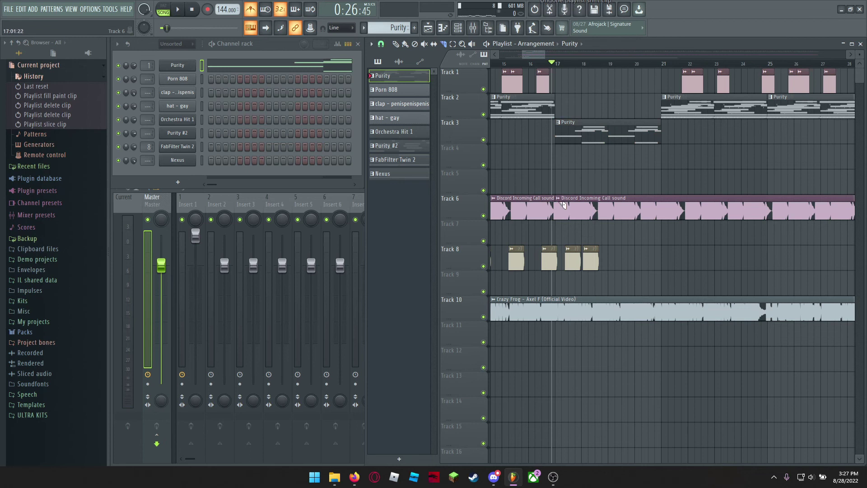
click(663, 207)
click(559, 305)
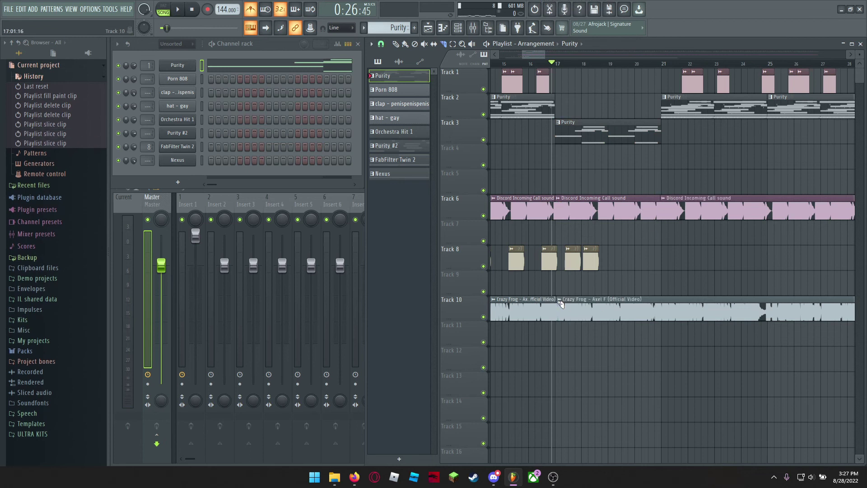
click(663, 308)
- Delete the Crazy Frog, Discord Incoming Call and Hit clips between bars 17 and 21 and collapse the current project's history
click(406, 46)
right_click(610, 307)
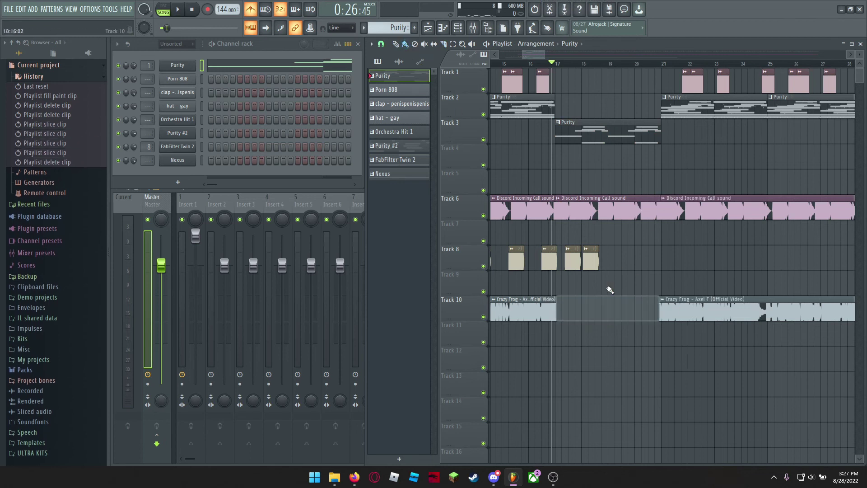
right_click(607, 210)
click(72, 76)
click(68, 65)
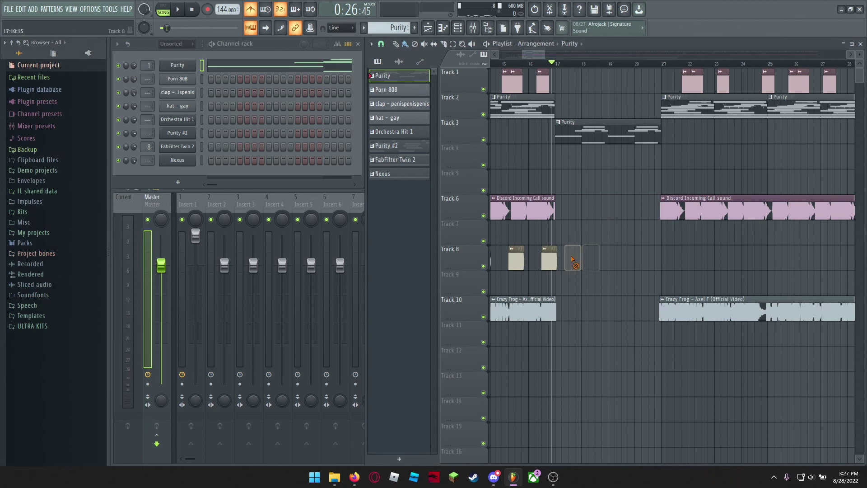
- Play the break section and raise the high-shelf EQ band on mixer Insert 1 to 18 dB
key(space)
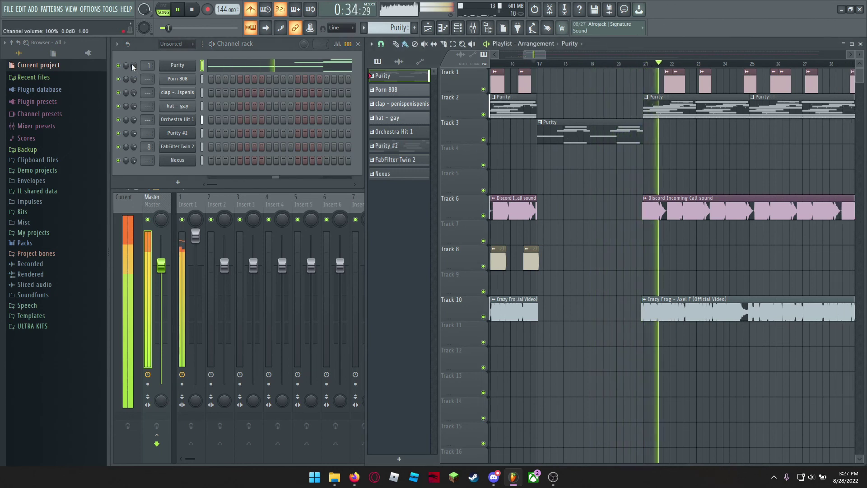
scroll(500, 153, down, 2)
drag(520, 156, 487, 181)
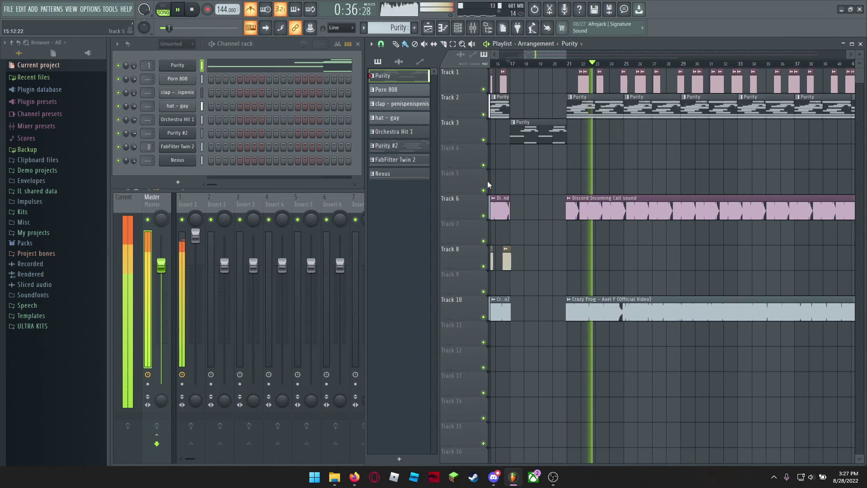
click(184, 205)
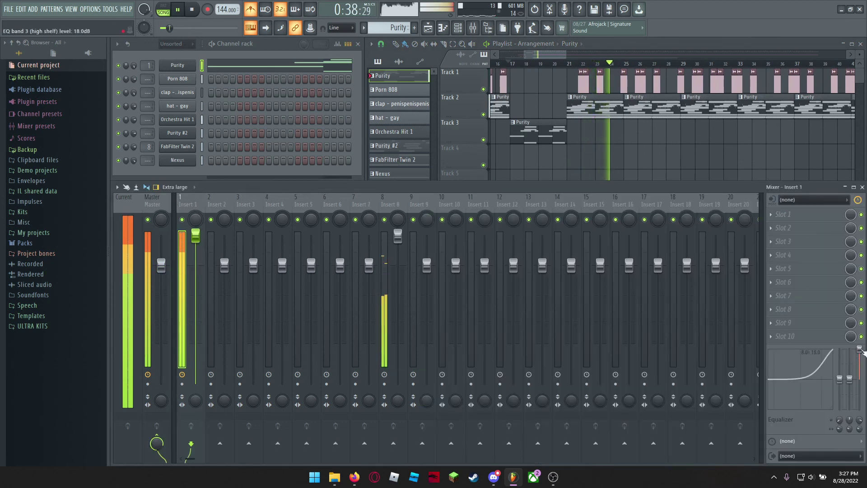
click(608, 175)
- Follow the playback from about bar 24 and examine the layout of the whole arrangement after the break
scroll(562, 145, down, 4)
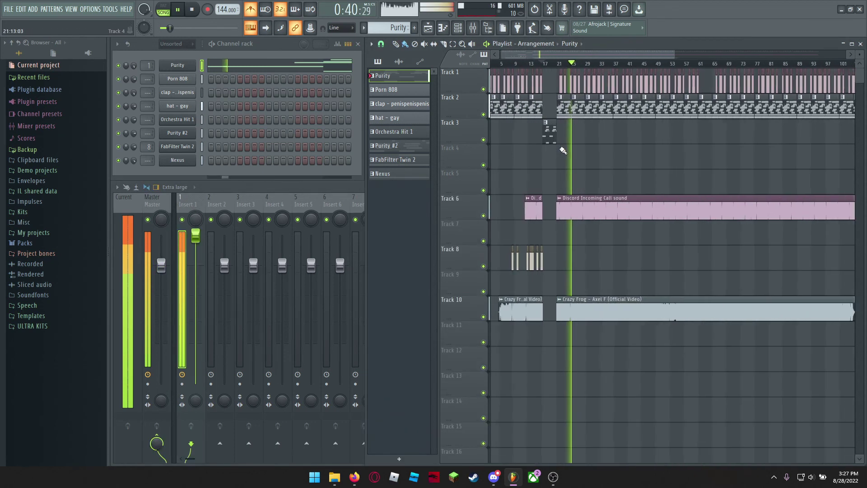
scroll(560, 154, up, 4)
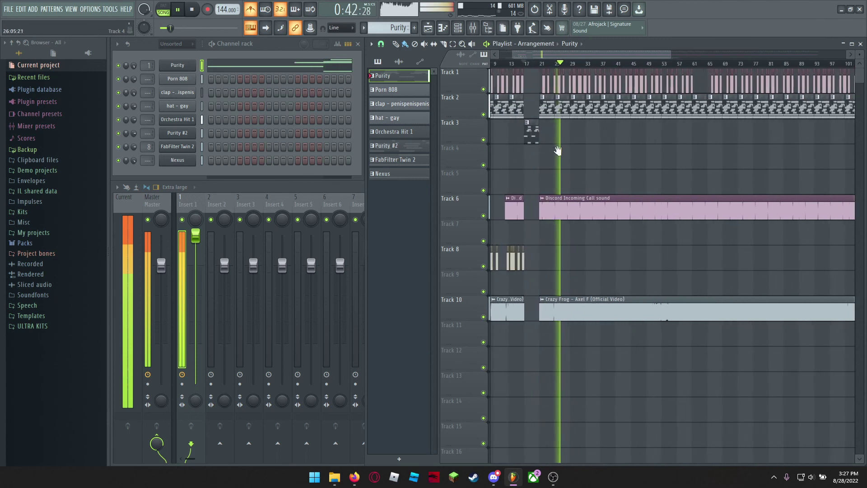
scroll(553, 169, up, 2)
scroll(551, 167, up, 1)
drag(585, 158, 561, 170)
scroll(562, 167, down, 1)
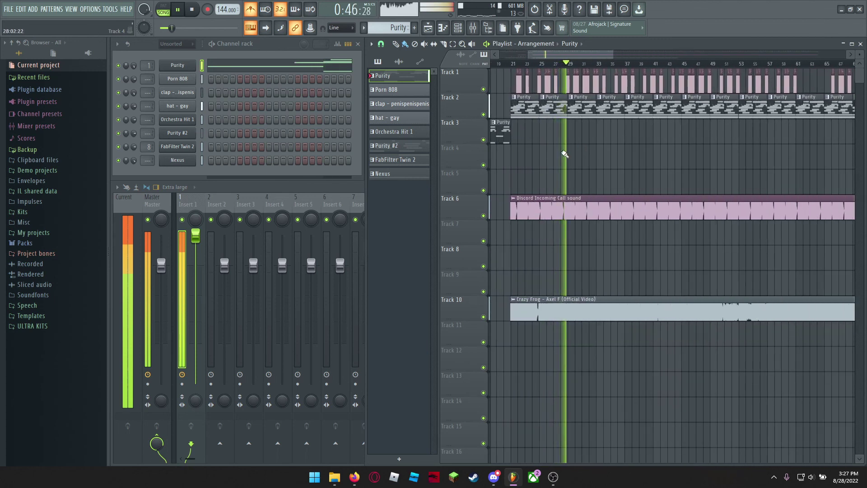
scroll(585, 141, down, 5)
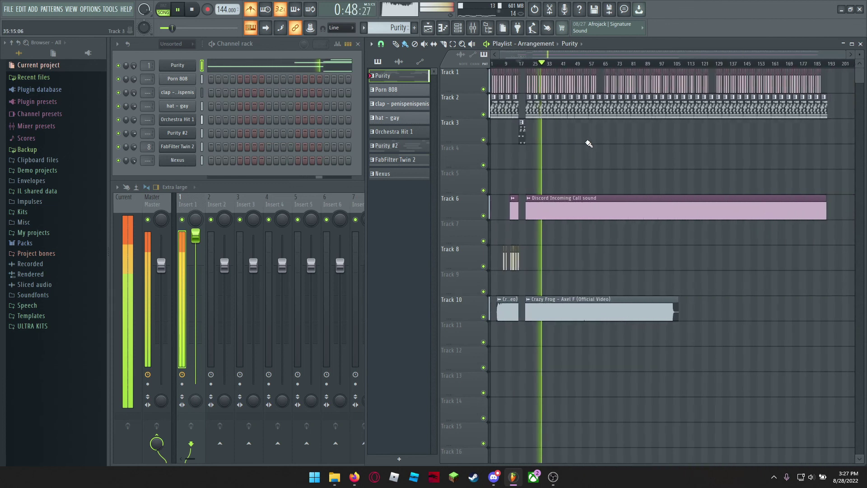